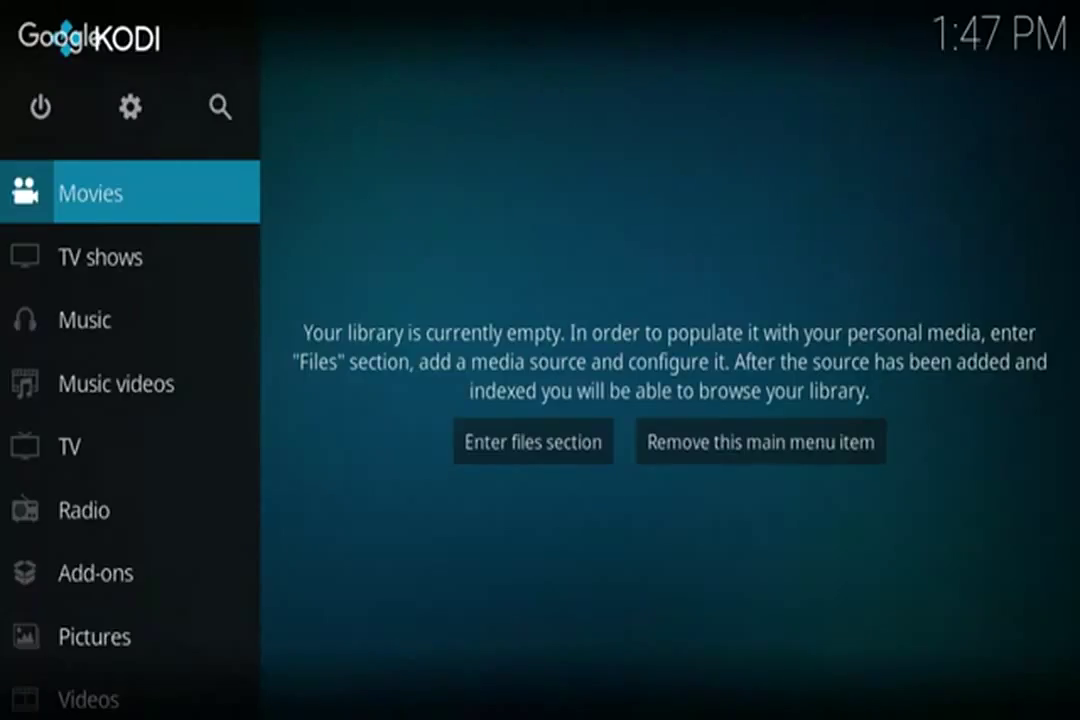
- Go to Settings, then File manager, and start adding a new file source
{"action": "left_click", "coordinate": [130, 107]}
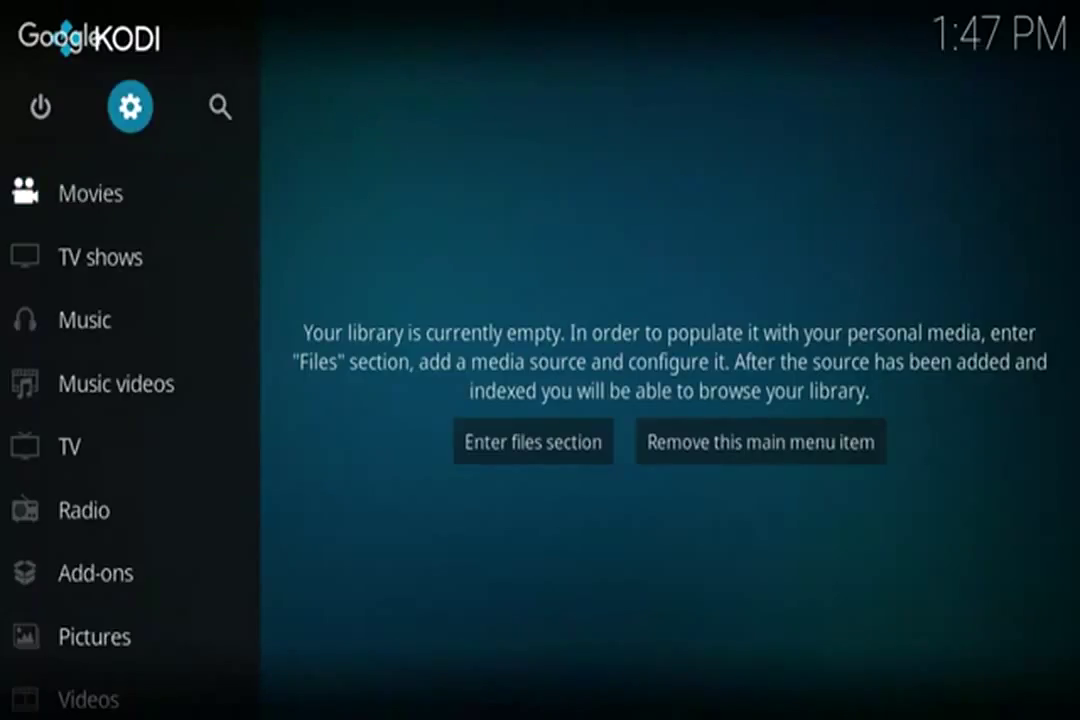
{"action": "key", "text": "Return"}
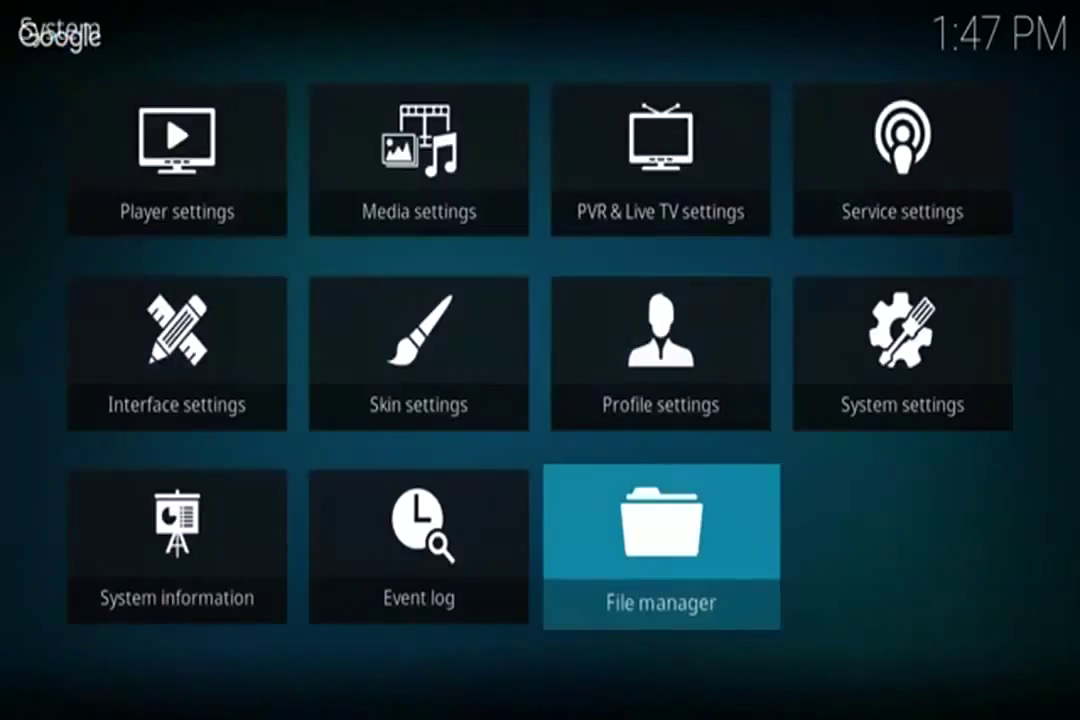
{"action": "key", "text": "Return"}
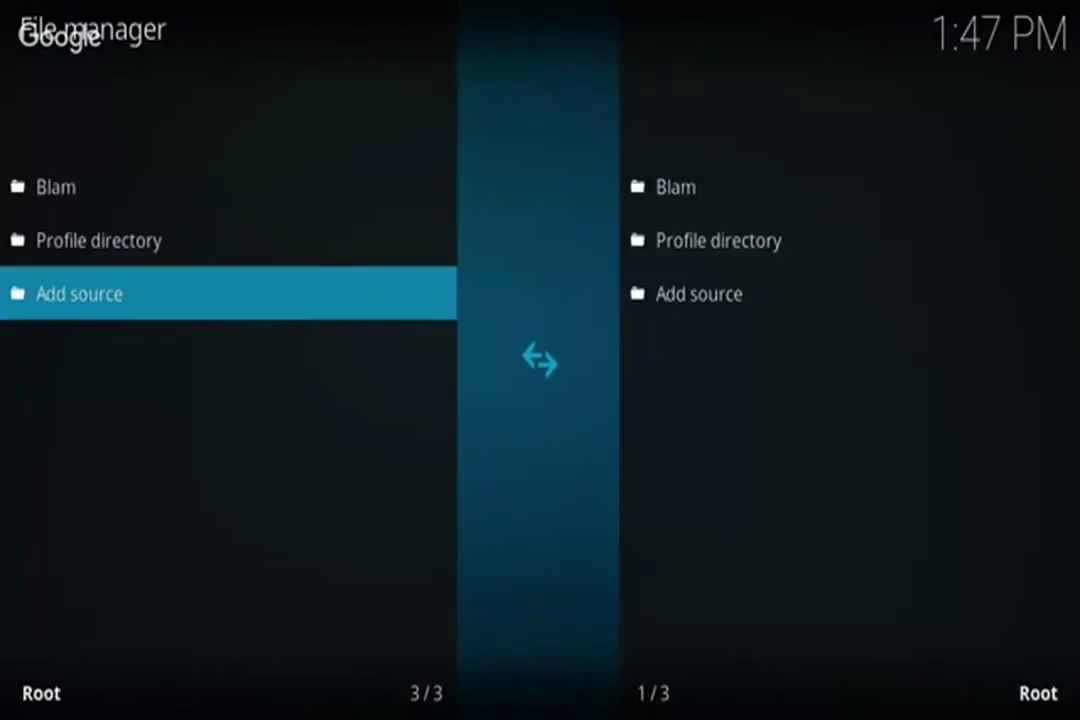
{"action": "key", "text": "Return"}
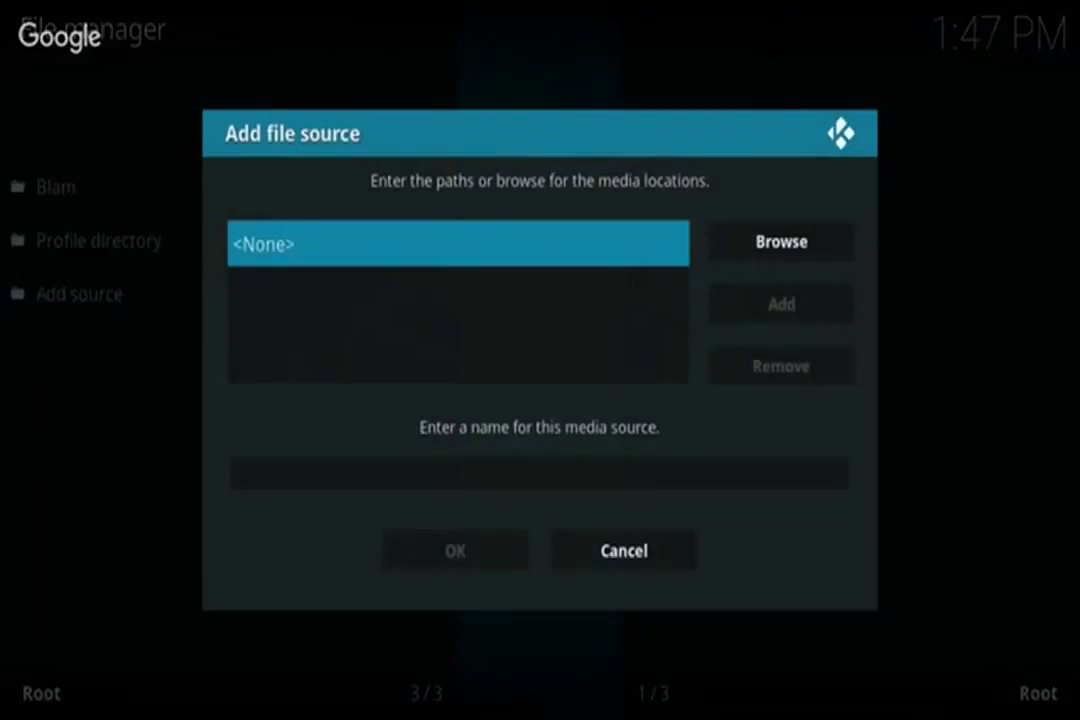
{"action": "key", "text": "Return"}
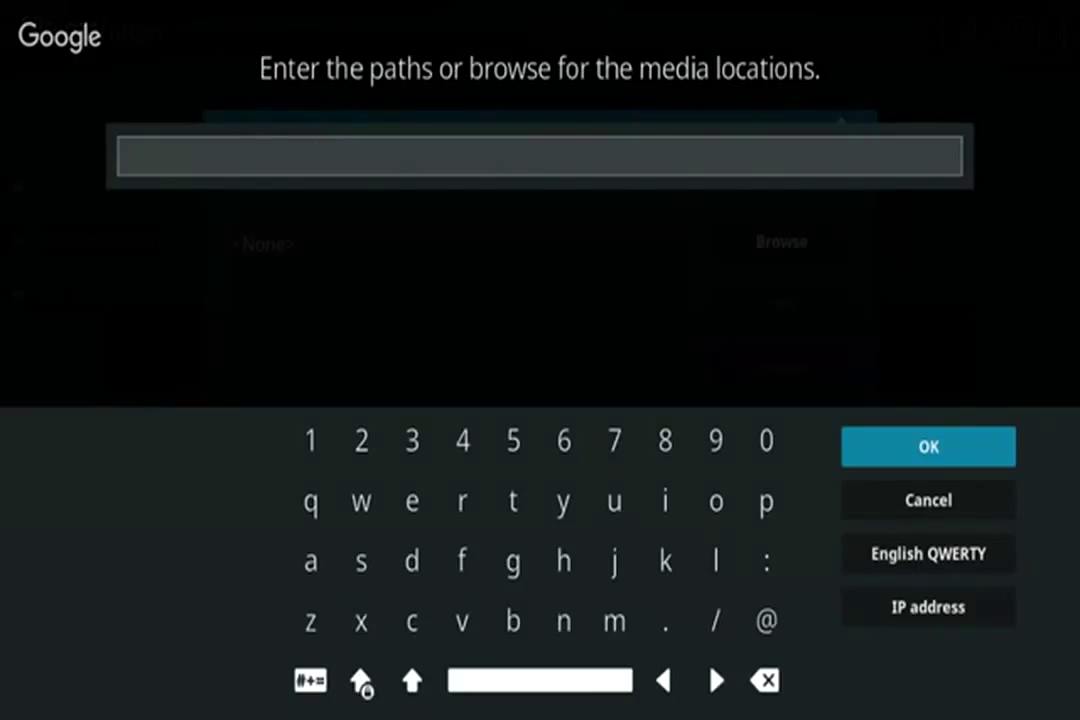
{"action": "type", "text": "http:"}
{"action": "type", "text": "//"}
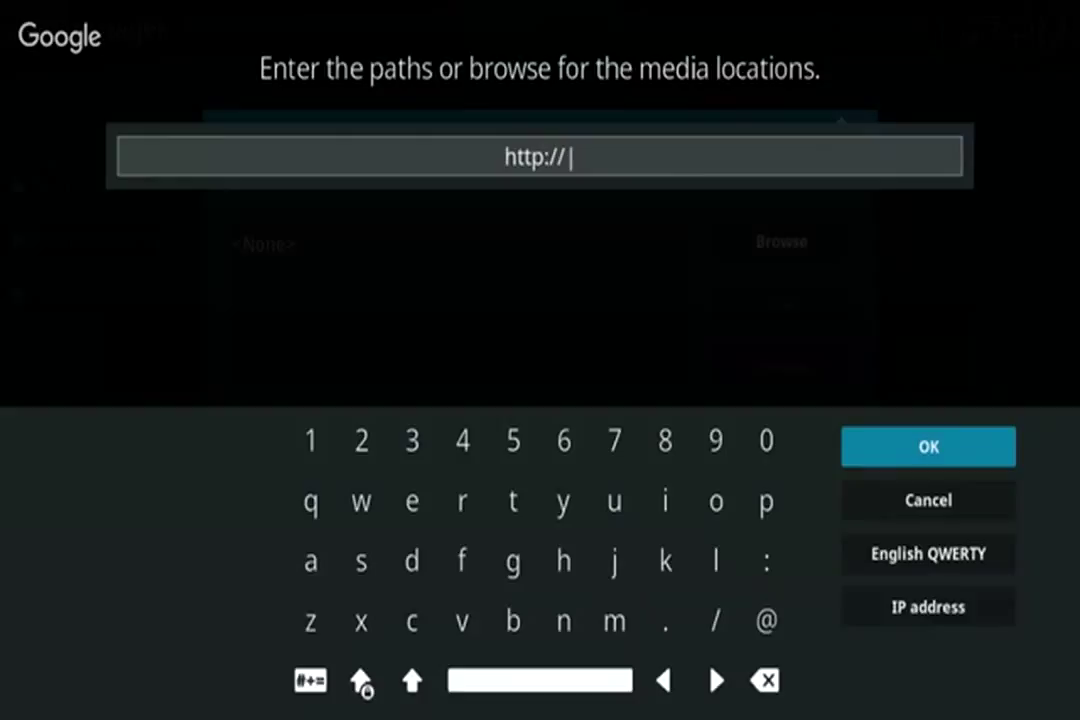
{"action": "type", "text": "targetcr"}
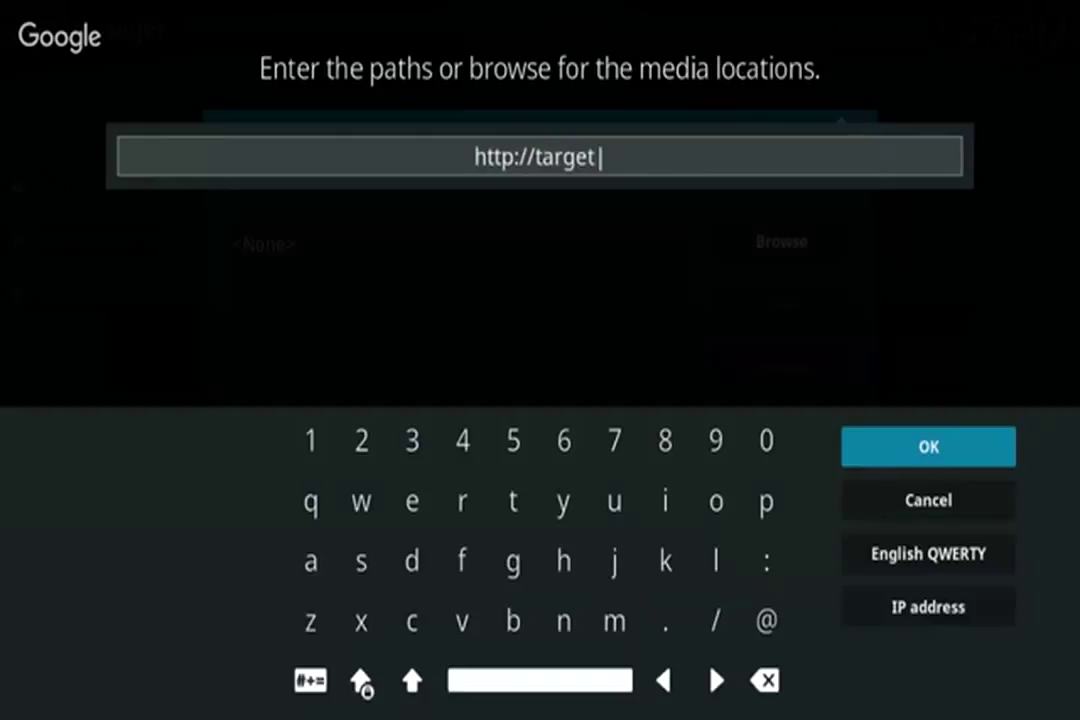
{"action": "type", "text": "ea"}
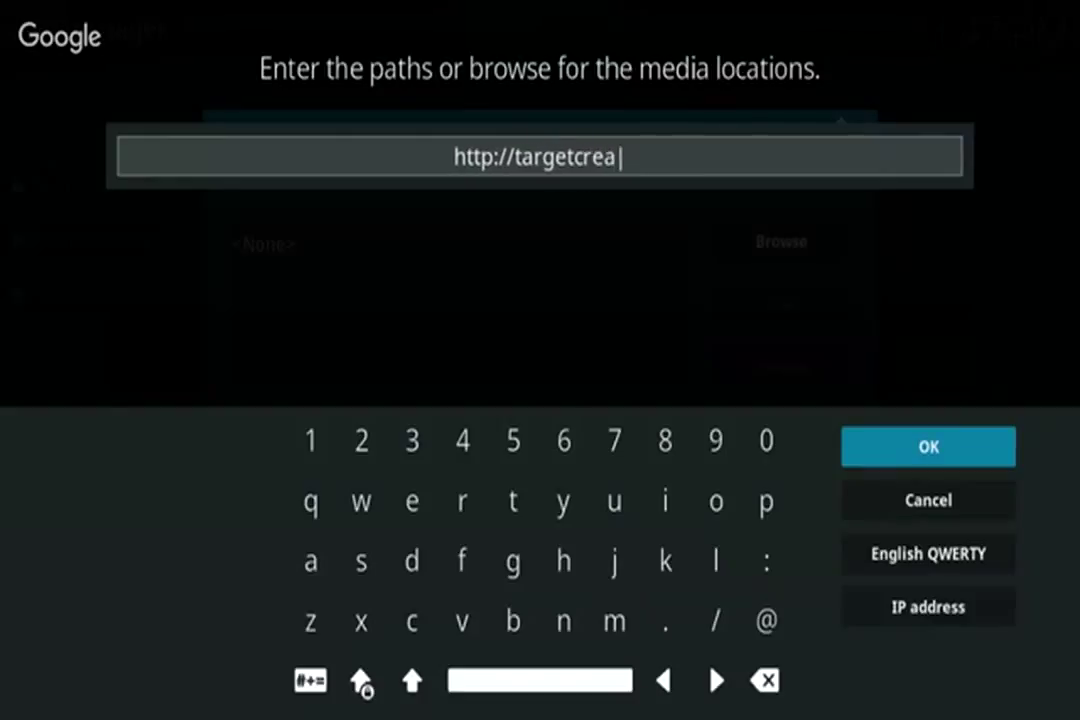
{"action": "type", "text": "tes.com/"}
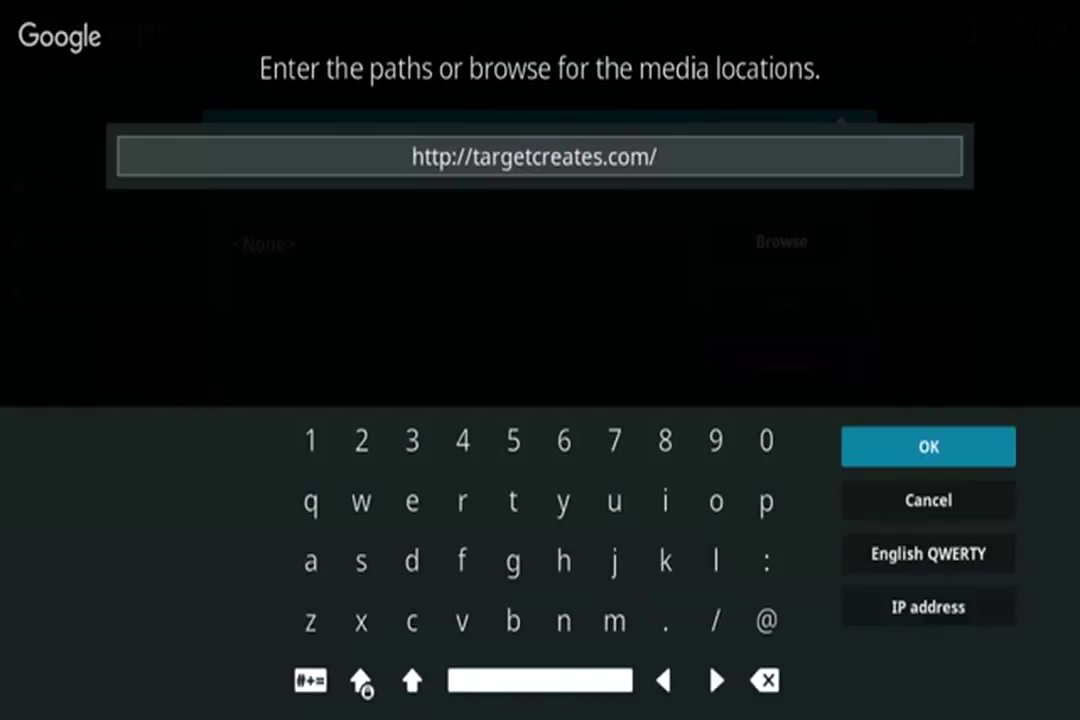
{"action": "type", "text": "repo"}
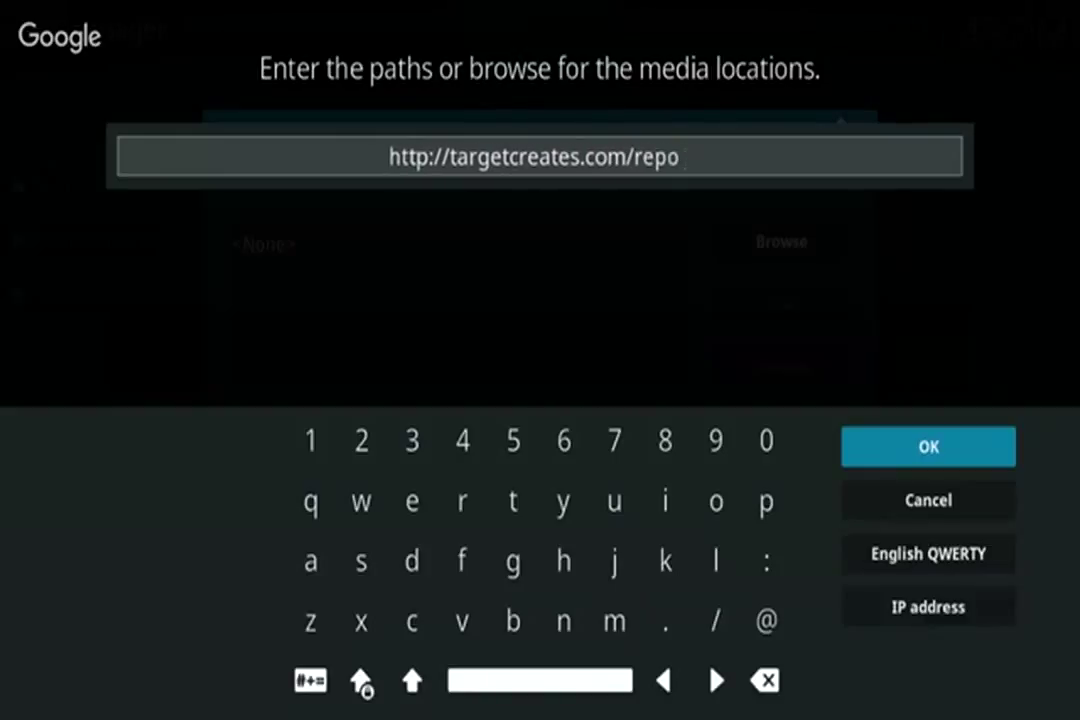
{"action": "key", "text": "Down"}
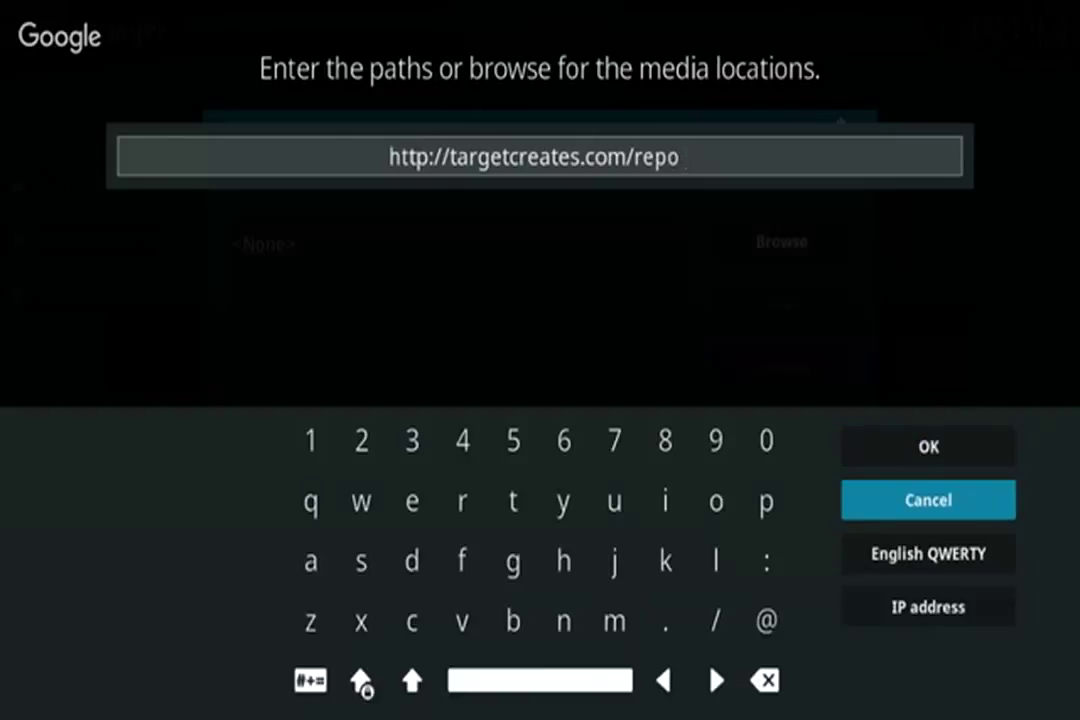
{"action": "key", "text": "Up"}
{"action": "key", "text": "Return"}
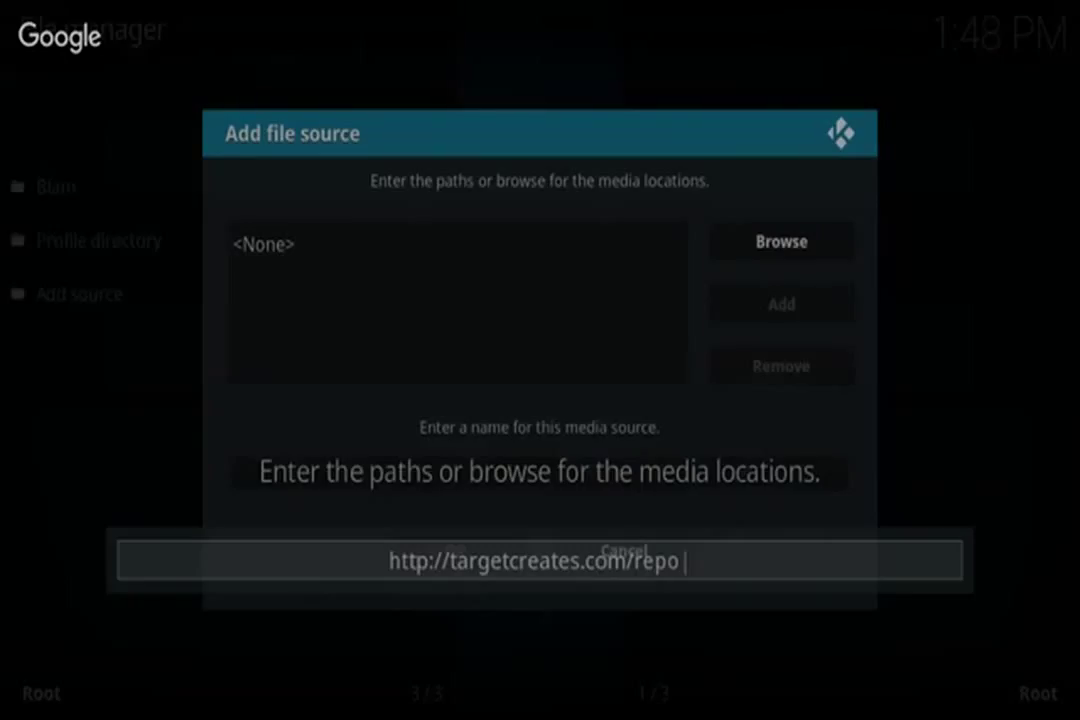
- Rename the source from 'repo' to 'Reloaded' and save it
{"action": "key", "text": "Down"}
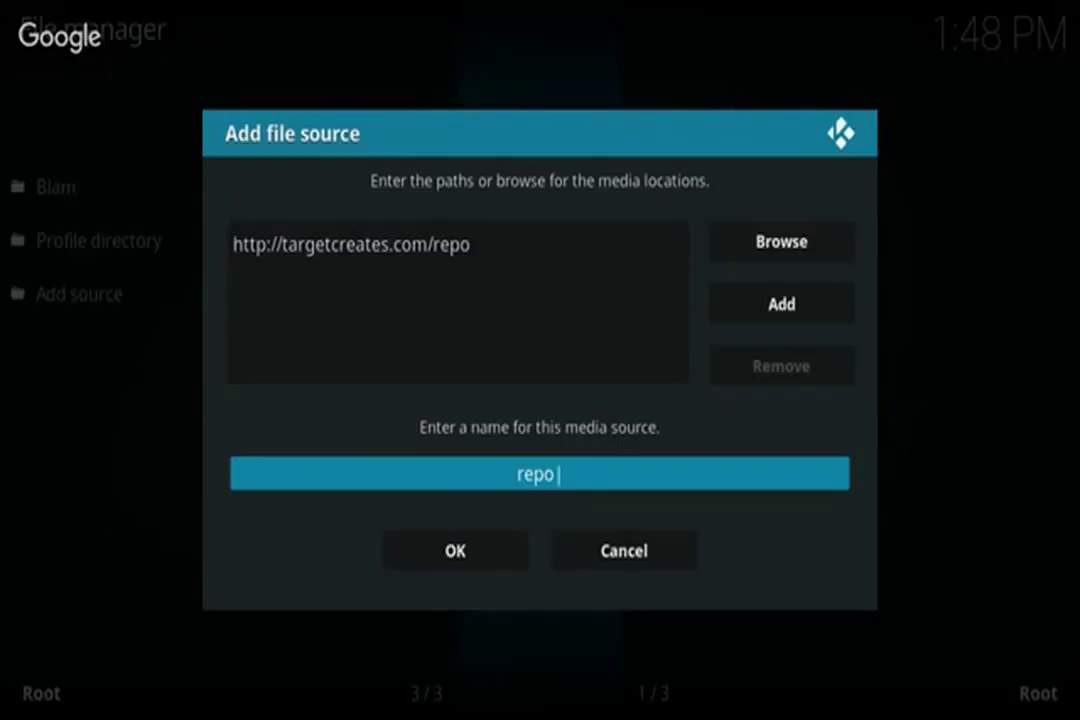
{"action": "key", "text": "Return"}
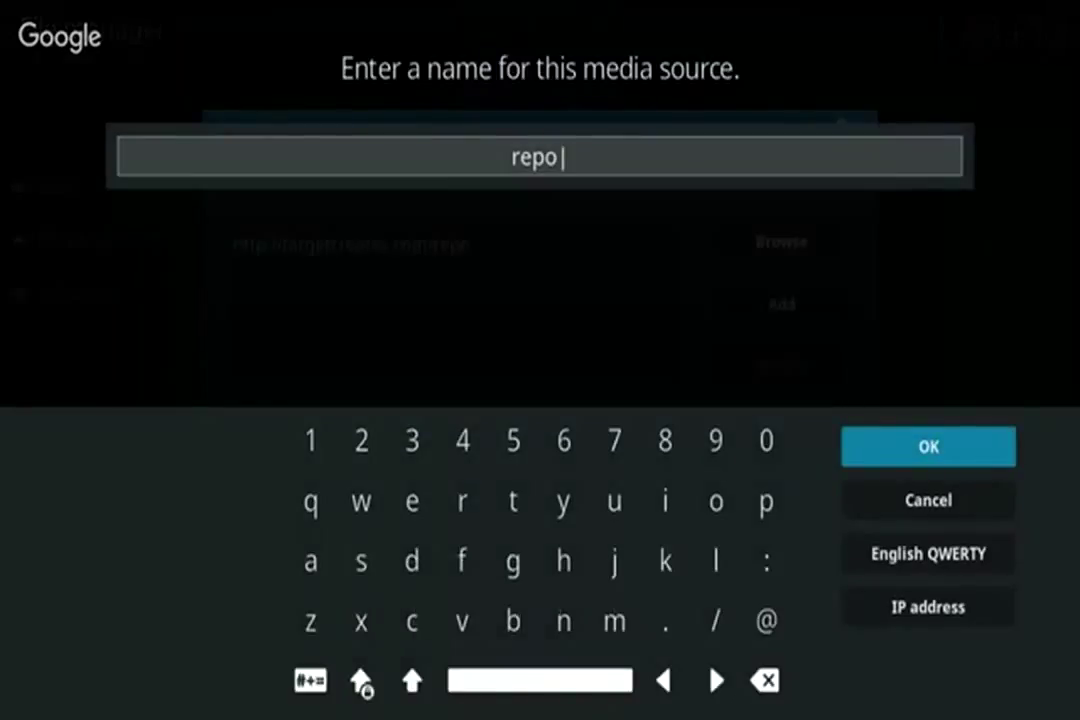
{"action": "key", "text": "BackSpace"}
{"action": "key", "text": "BackSpace"}
{"action": "key", "text": "BackSpace"}
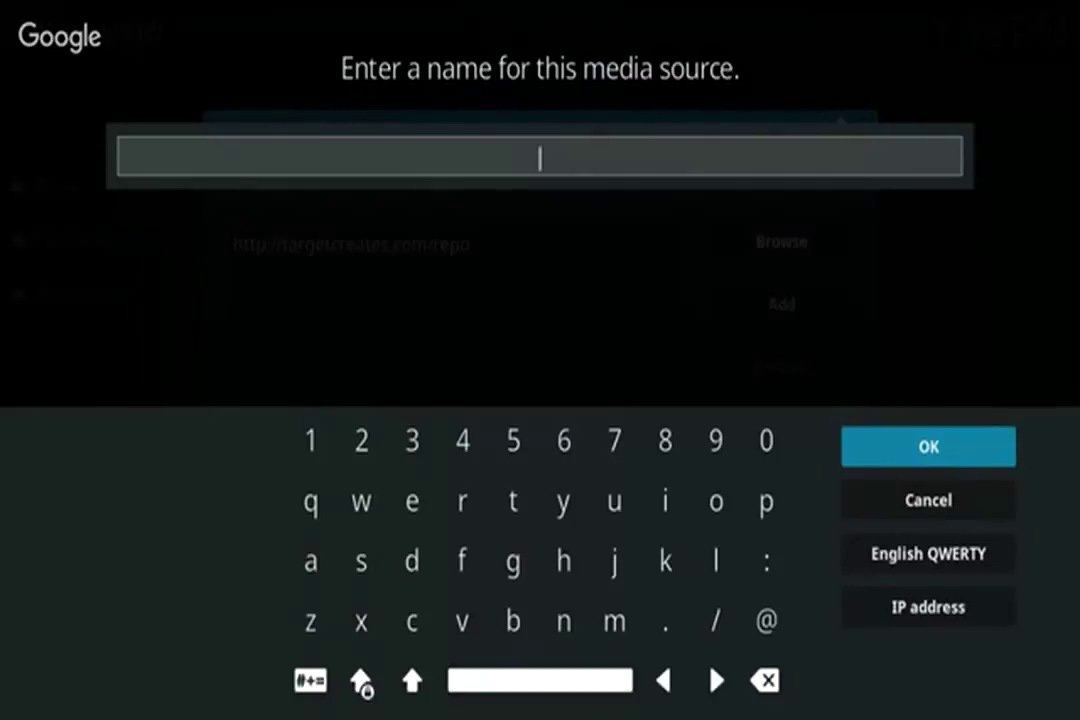
{"action": "type", "text": "Reloade"}
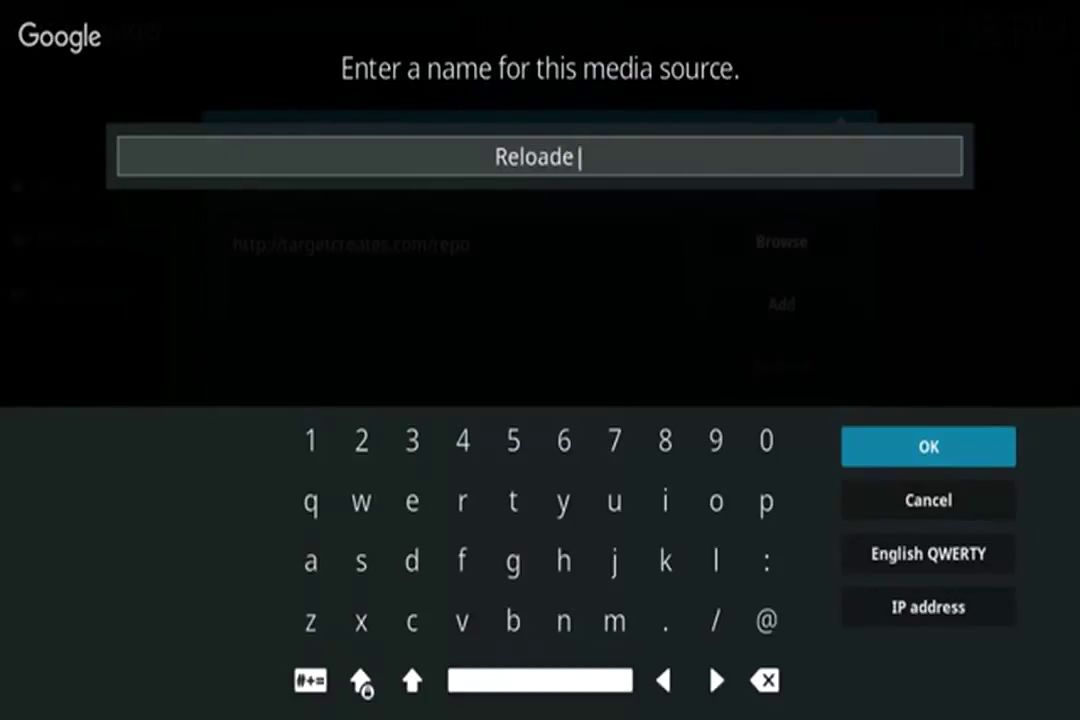
{"action": "type", "text": "d"}
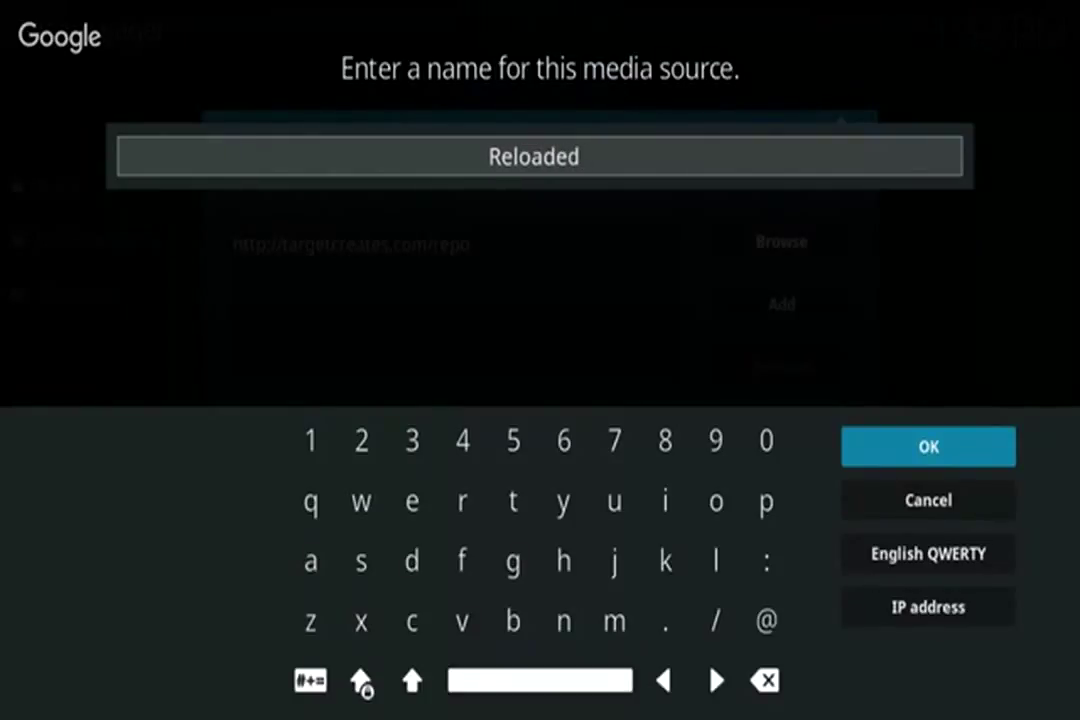
{"action": "key", "text": "Return"}
{"action": "key", "text": "Down"}
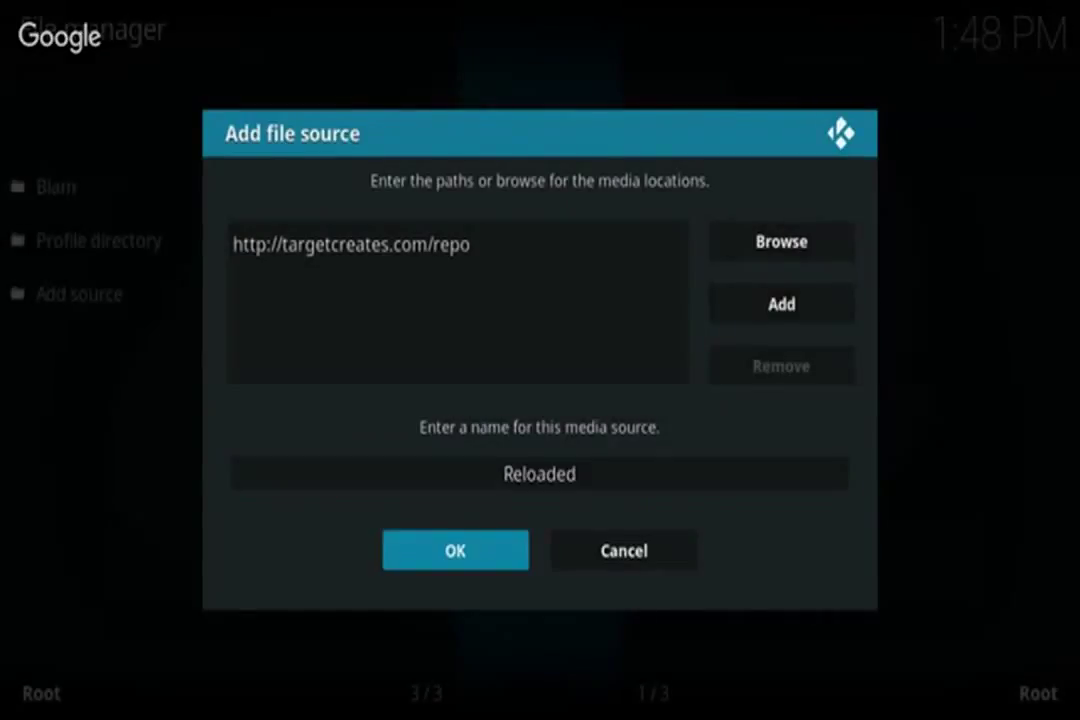
{"action": "key", "text": "Return"}
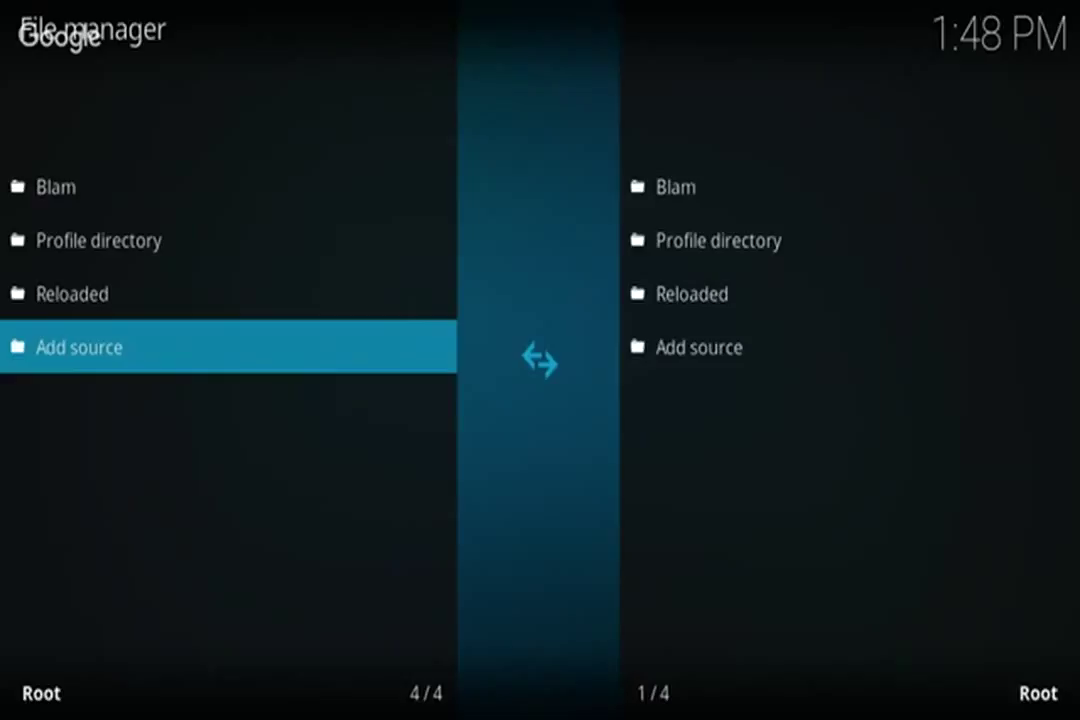
- Return to the home screen and open the add-on Search from the Add-ons categories
{"action": "key", "text": "Escape"}
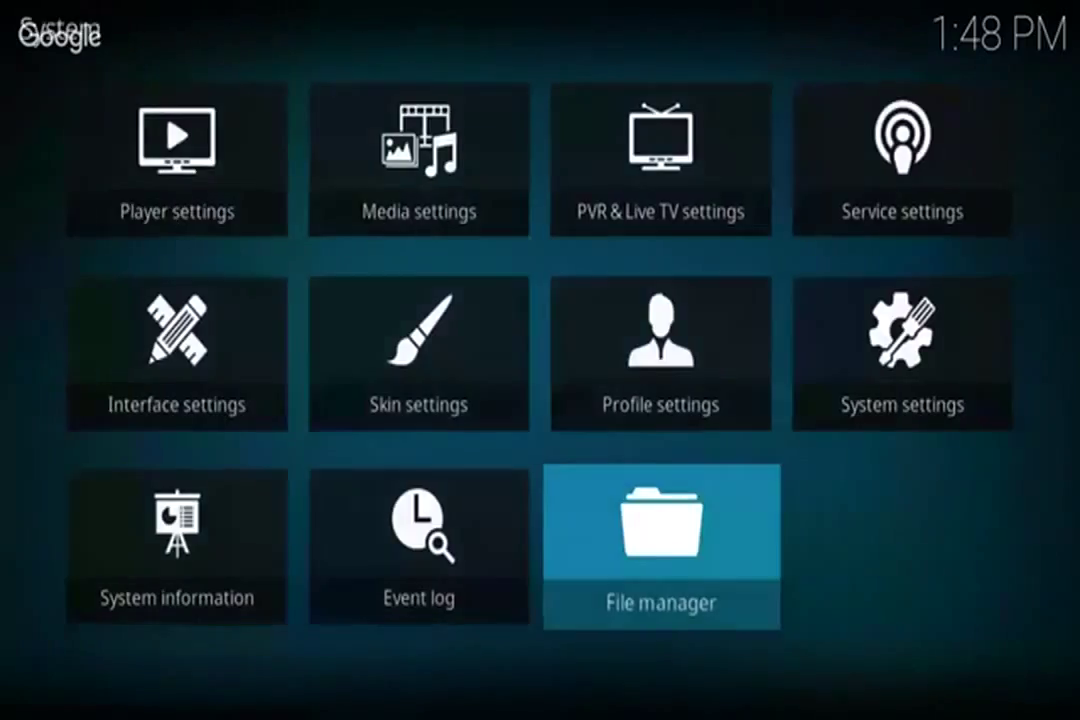
{"action": "key", "text": "Escape"}
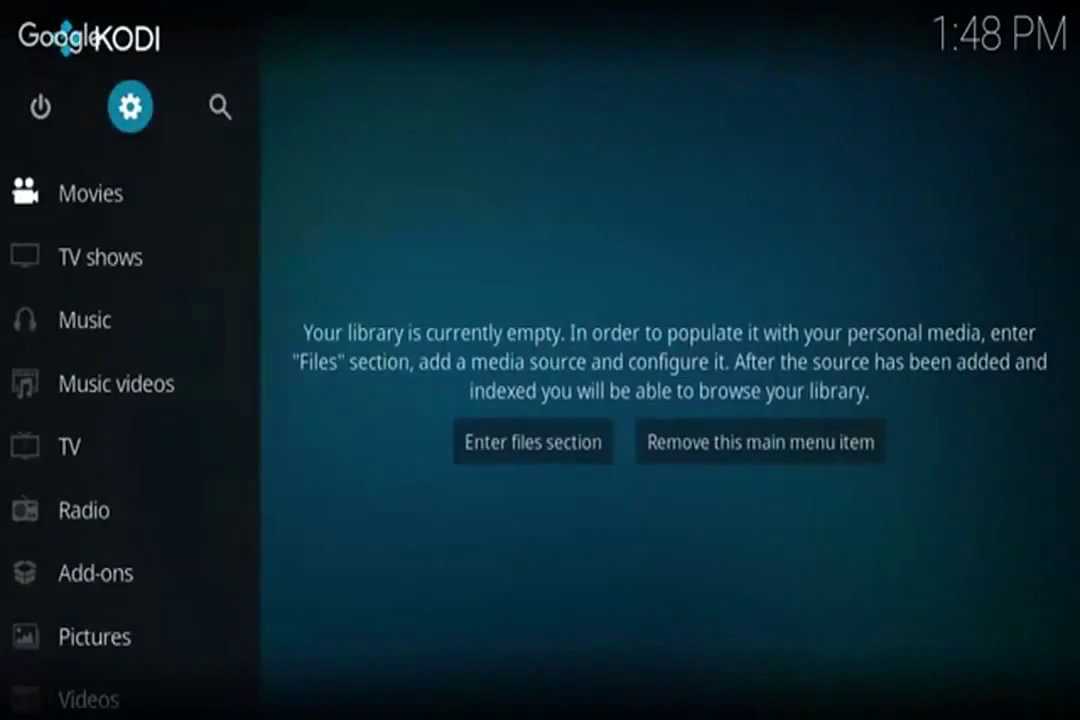
{"action": "key", "text": "Down"}
{"action": "key", "text": "Down"}
{"action": "key", "text": "Down"}
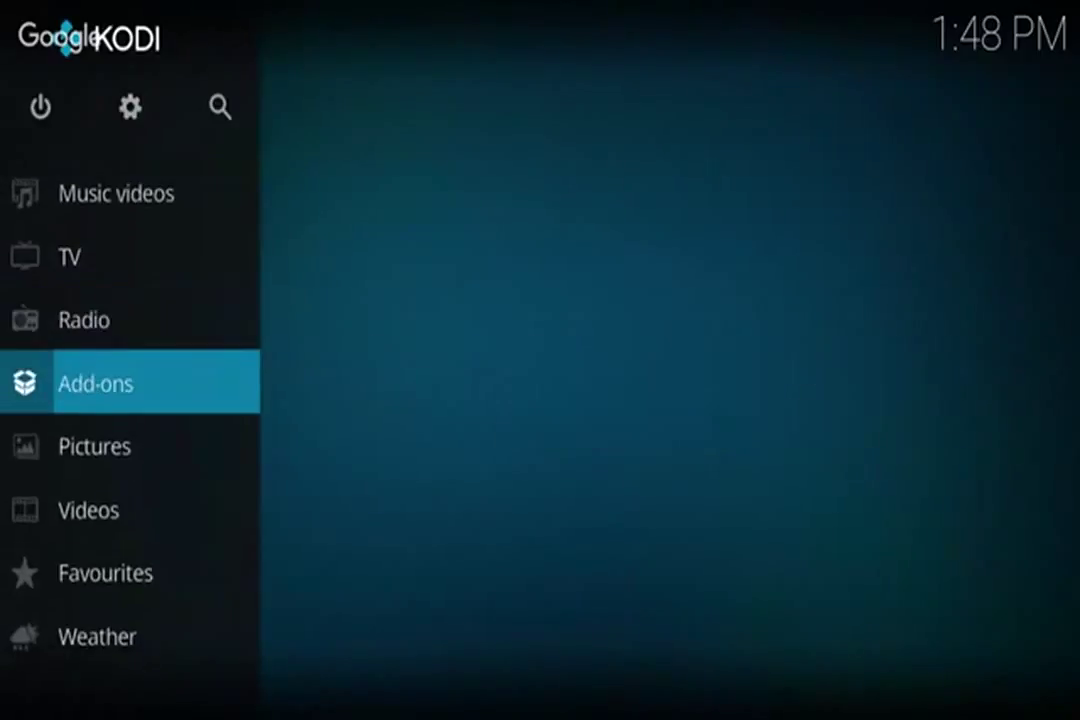
{"action": "key", "text": "Right"}
{"action": "key", "text": "Right"}
{"action": "key", "text": "Right"}
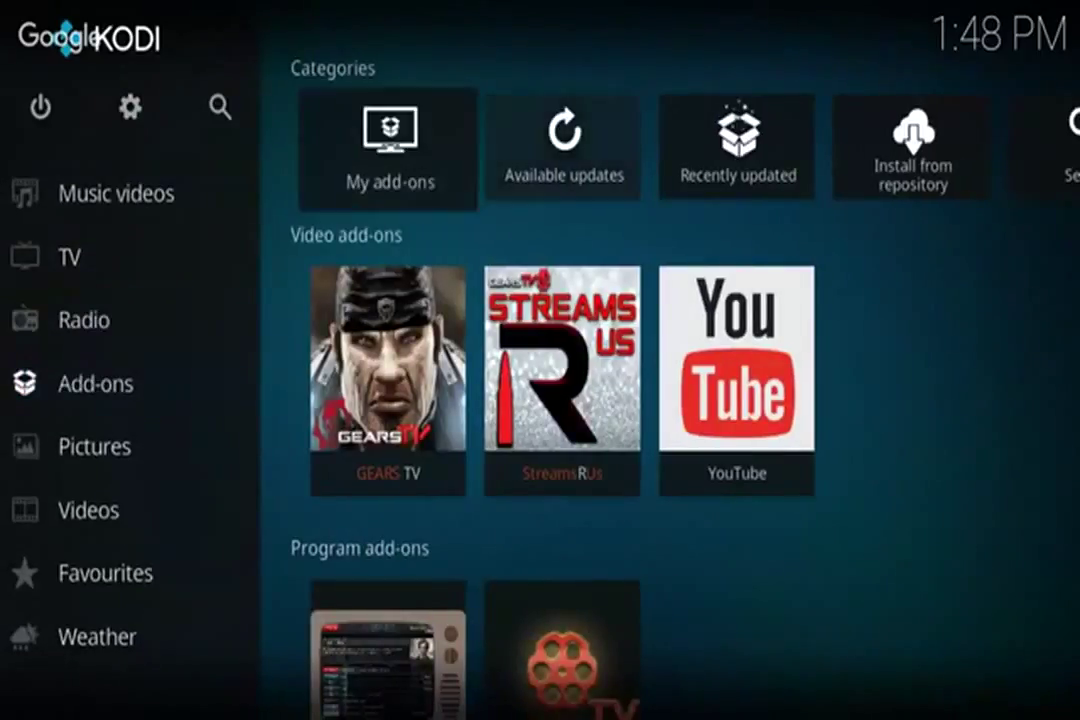
{"action": "key", "text": "Right"}
{"action": "key", "text": "Right"}
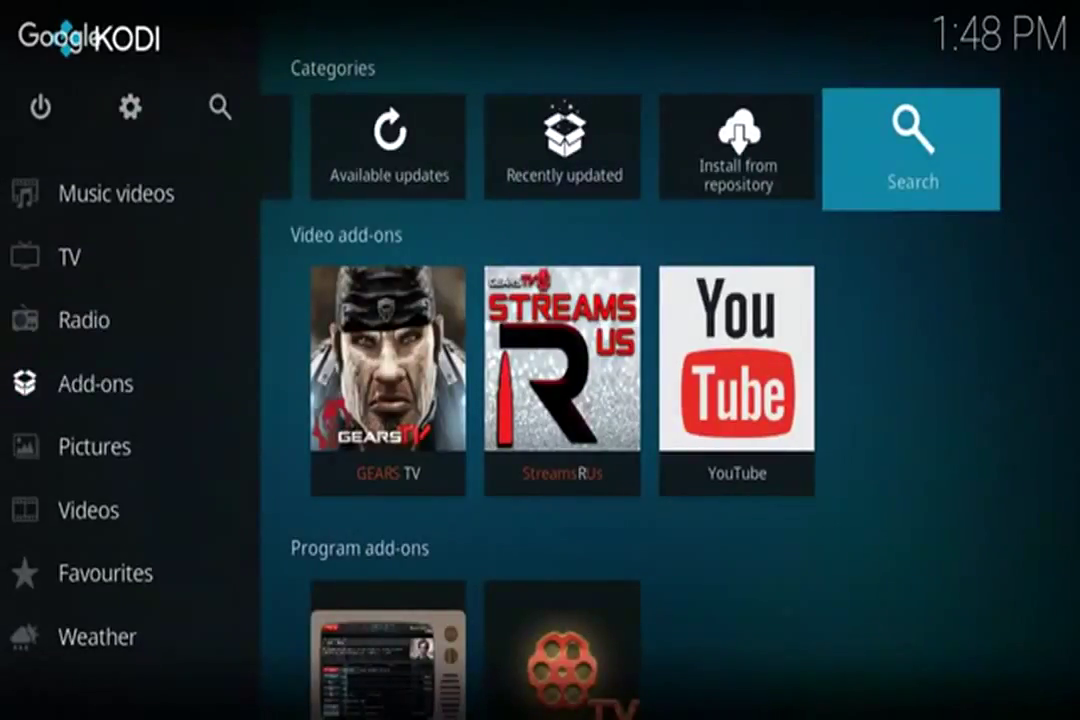
{"action": "key", "text": "Return"}
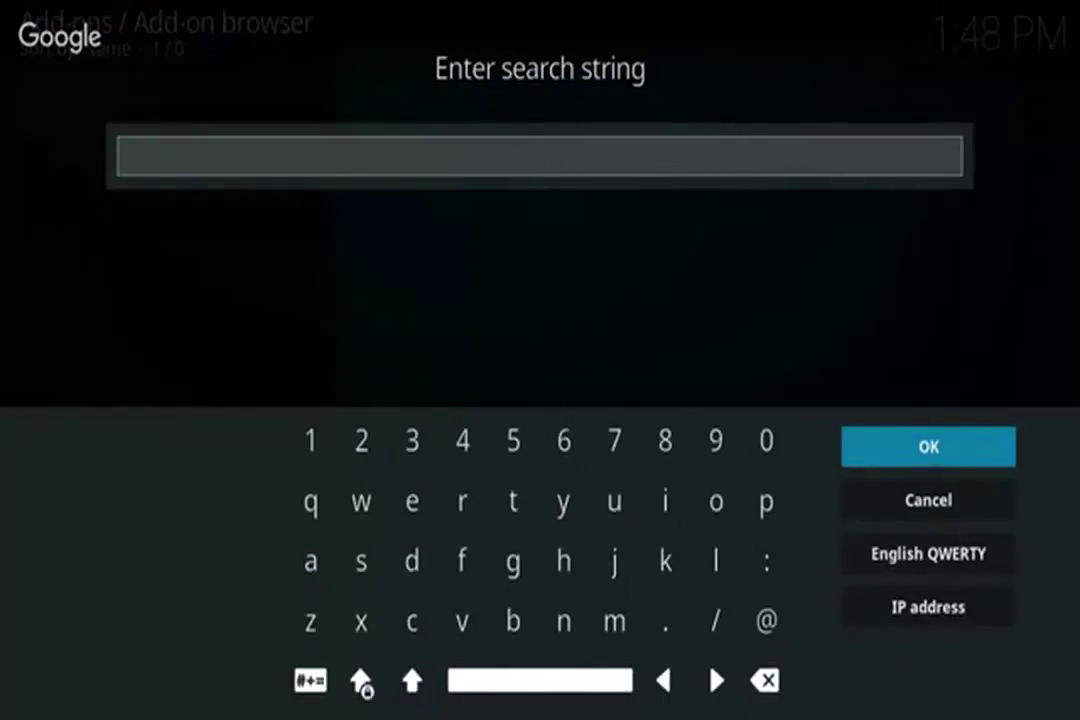
- Install from zip file using repository.GearsTV-1.1.zip in the Reloaded source
{"action": "key", "text": "Escape"}
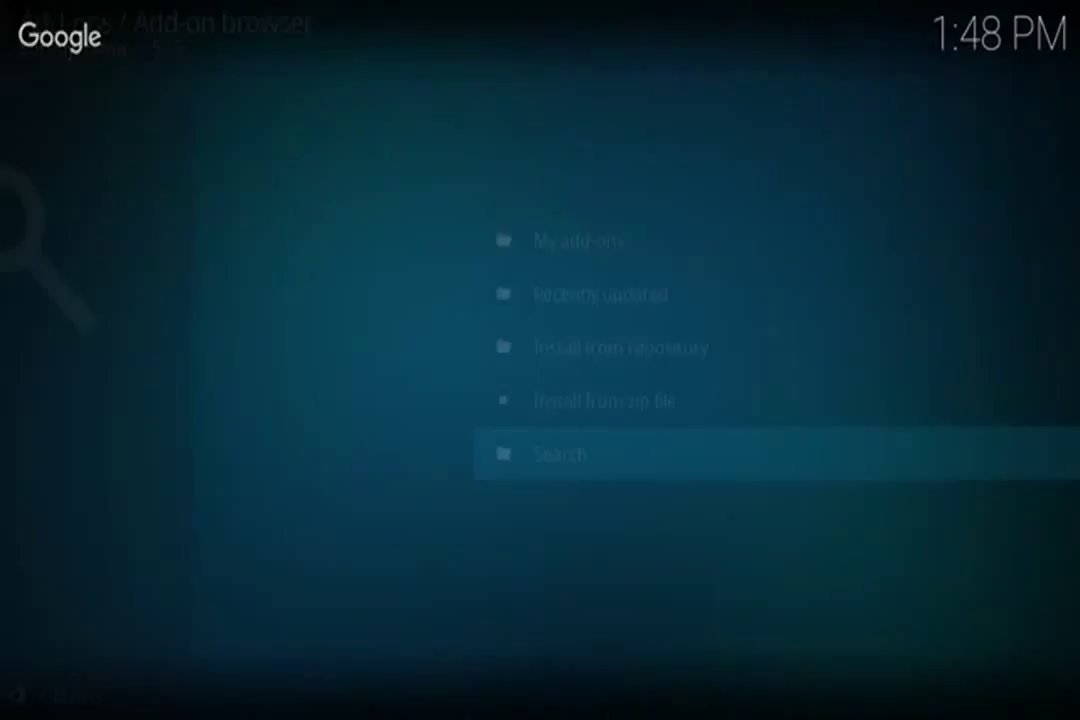
{"action": "key", "text": "Up"}
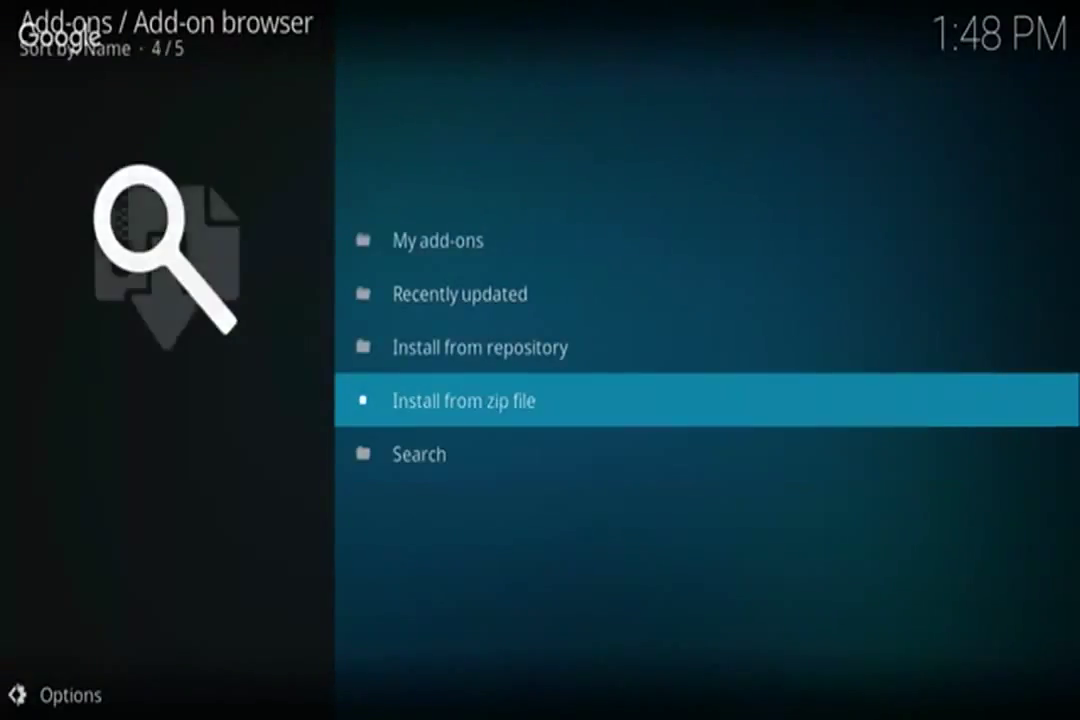
{"action": "key", "text": "Return"}
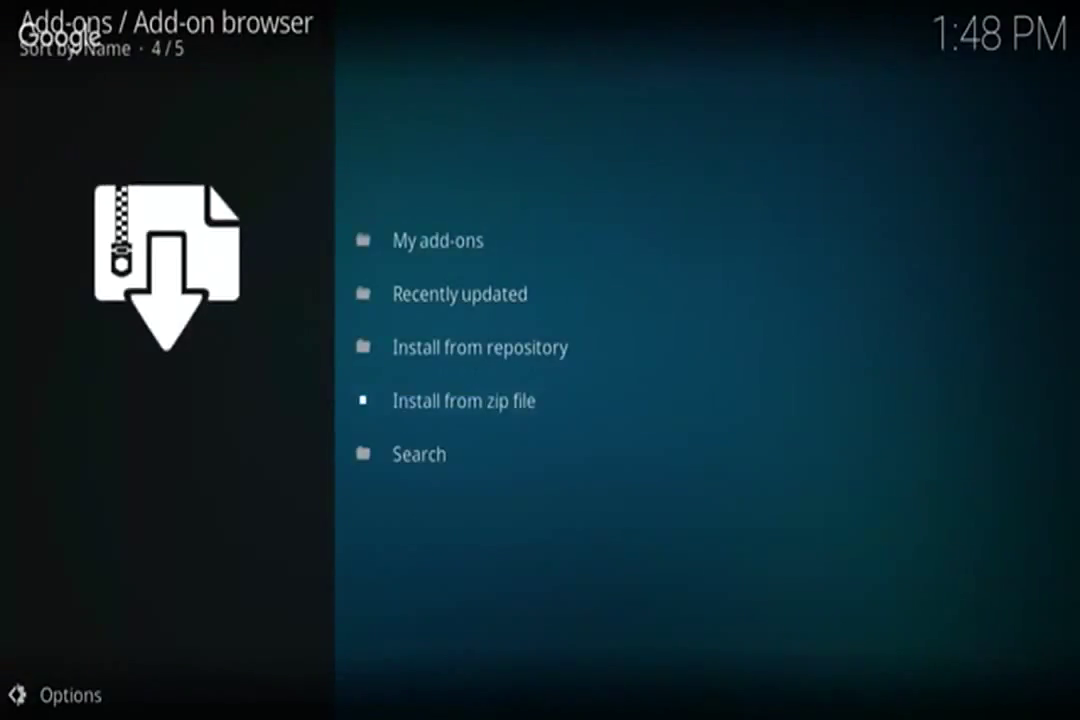
{"action": "key", "text": "Down"}
{"action": "key", "text": "Down"}
{"action": "key", "text": "Down"}
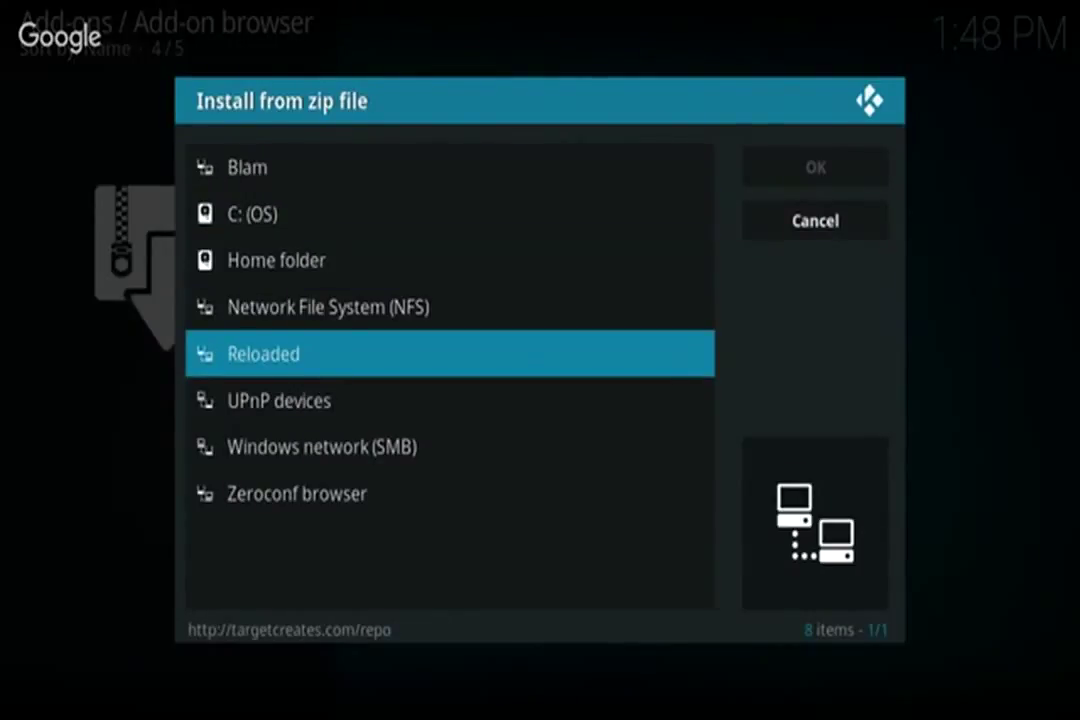
{"action": "key", "text": "Return"}
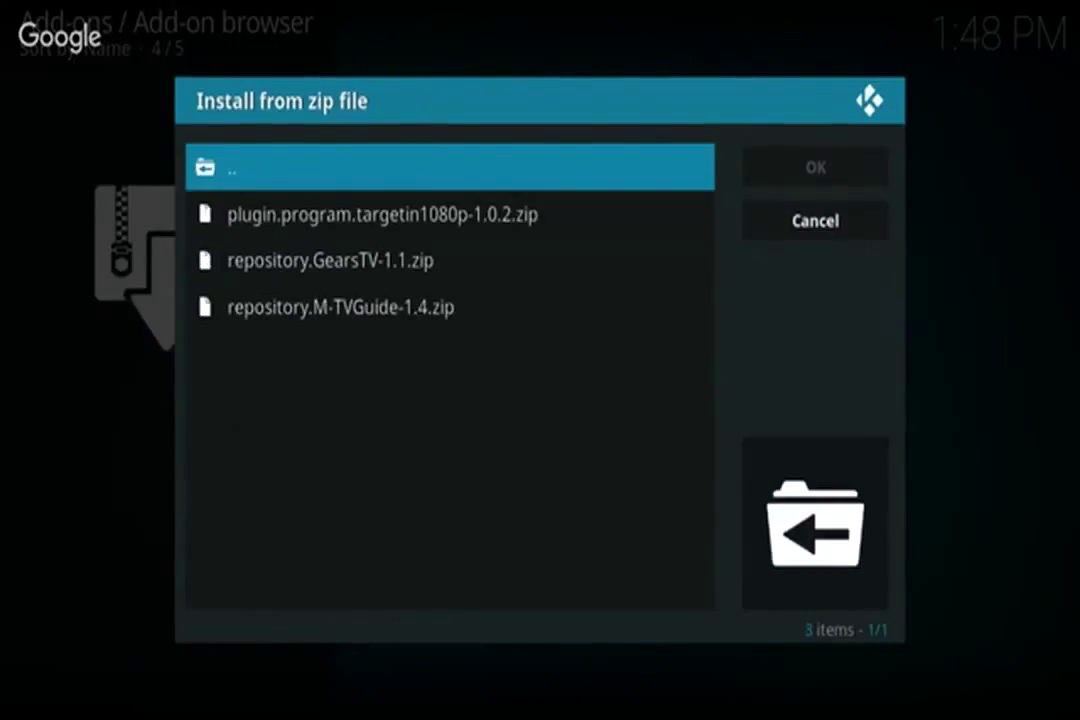
{"action": "key", "text": "Down"}
{"action": "key", "text": "Down"}
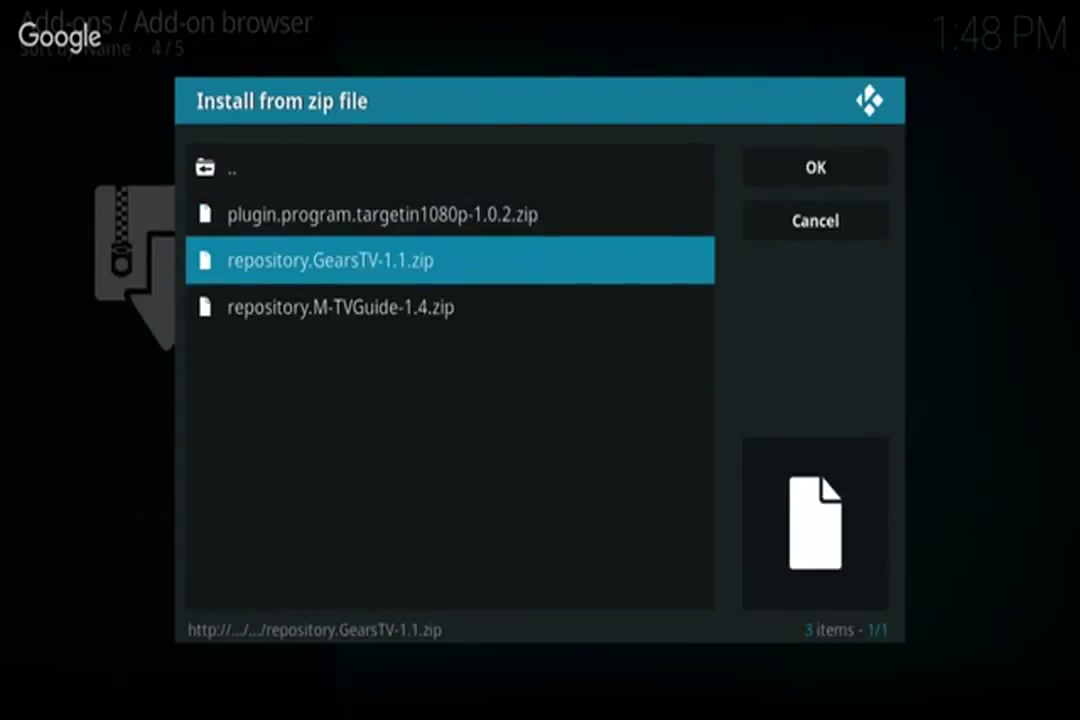
{"action": "key", "text": "Return"}
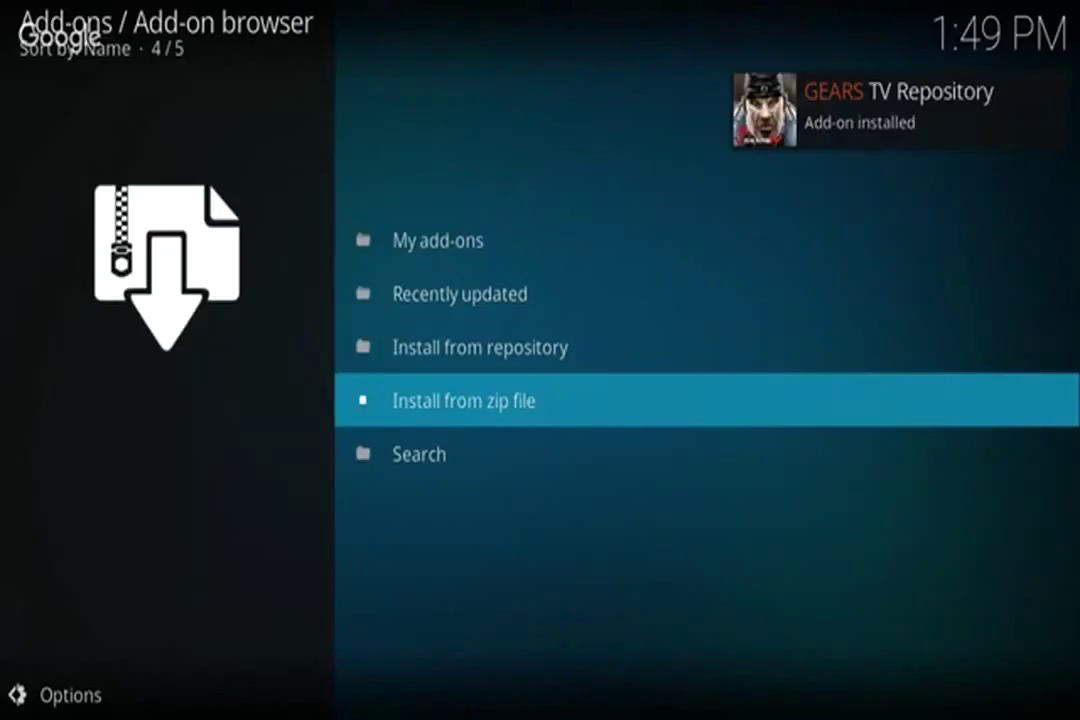
- Browse Install from repository > GEARS TV Repository > Video add-ons to Reloaded TV's page
{"action": "key", "text": "Up"}
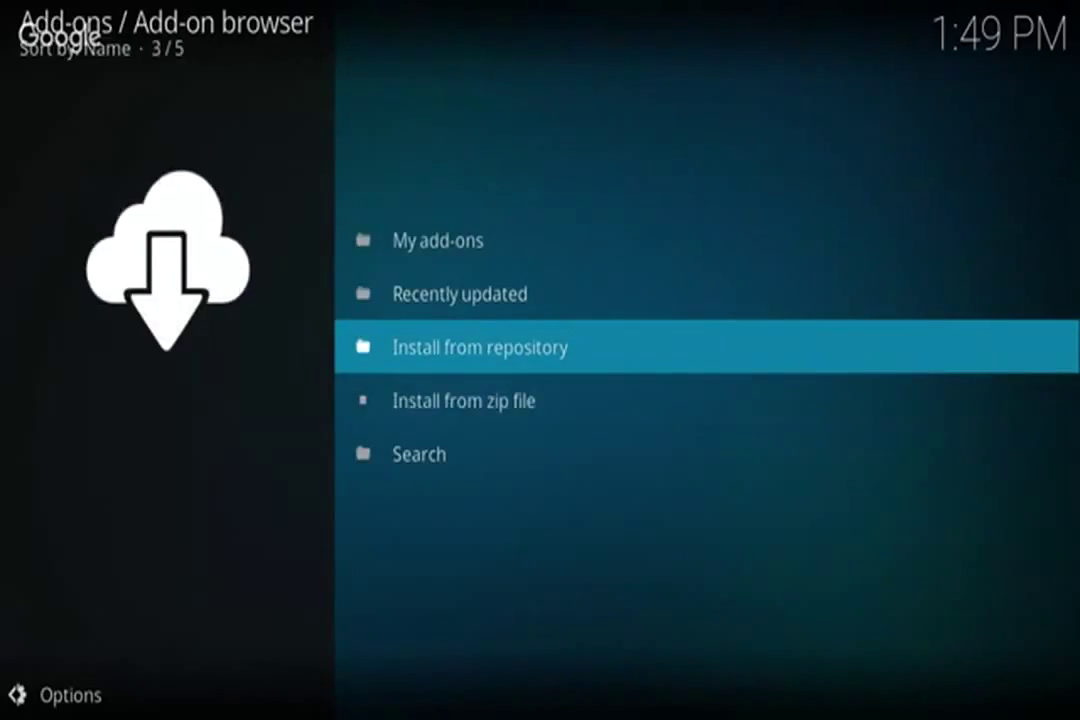
{"action": "key", "text": "Return"}
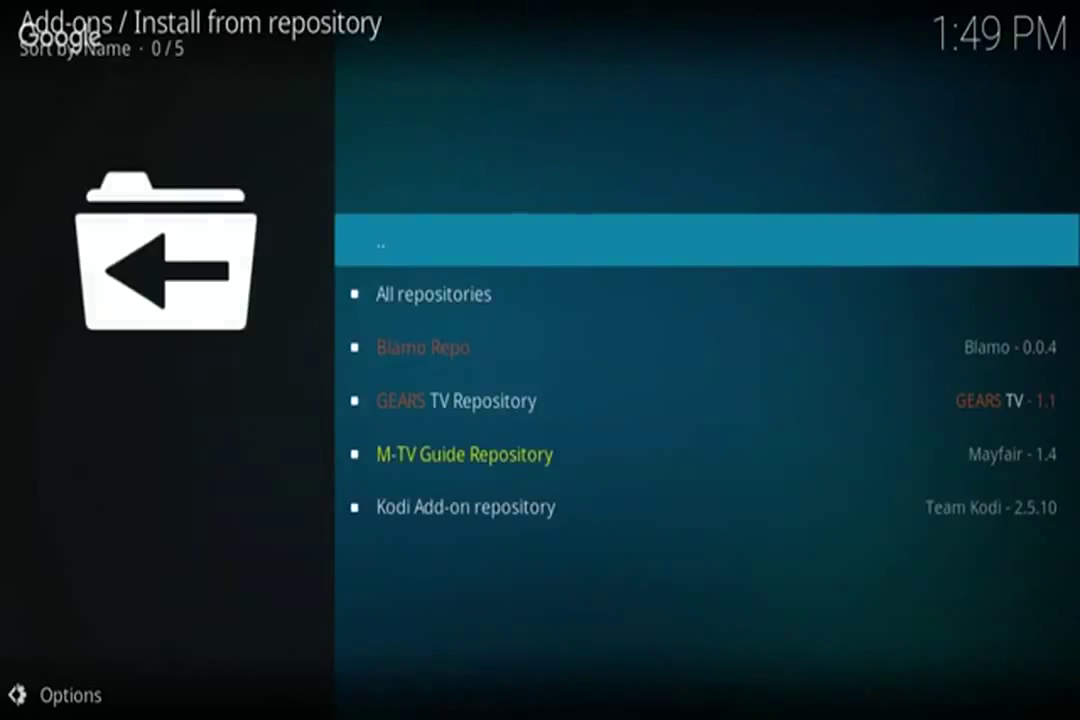
{"action": "key", "text": "Down"}
{"action": "key", "text": "Down"}
{"action": "key", "text": "Down"}
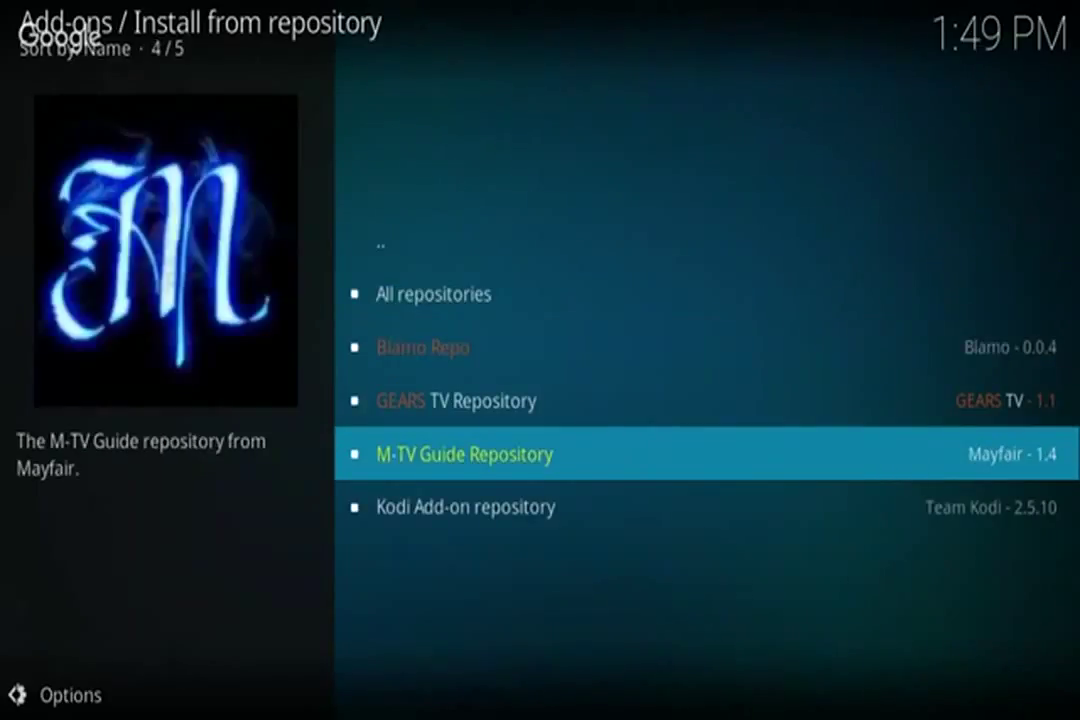
{"action": "key", "text": "Up"}
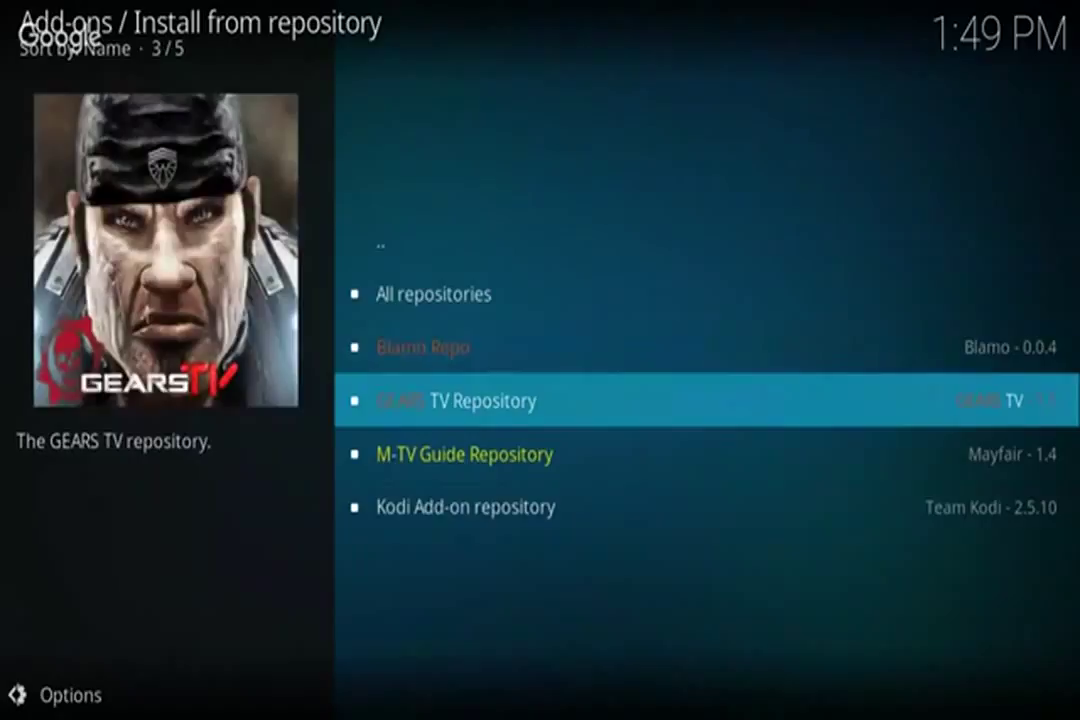
{"action": "key", "text": "Return"}
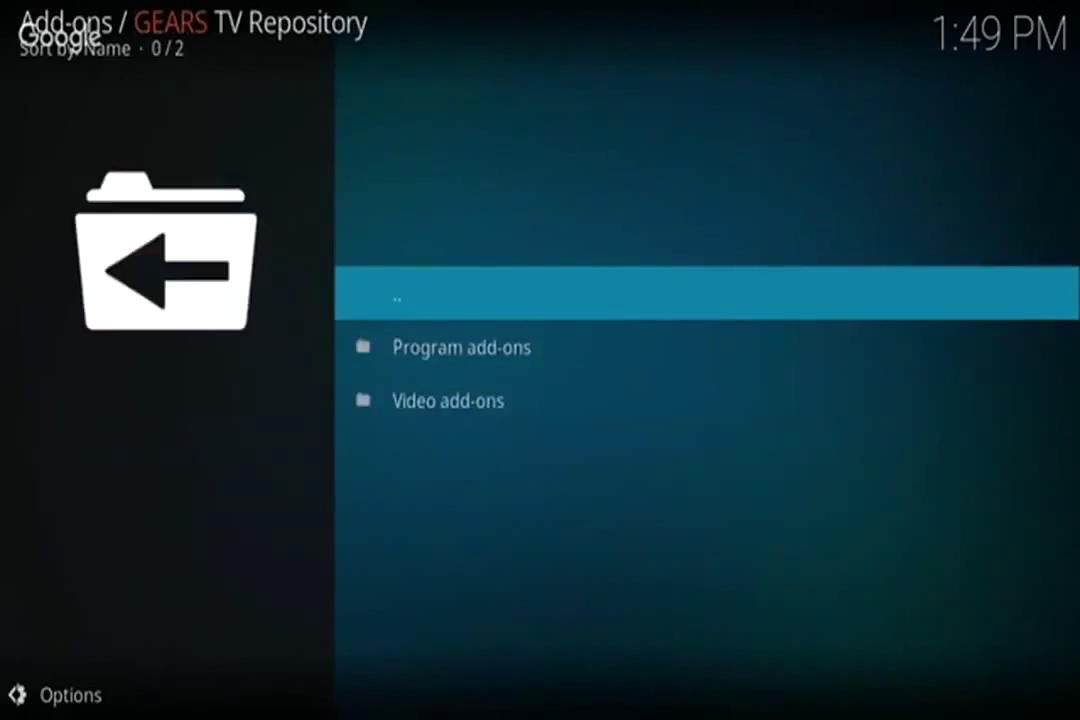
{"action": "key", "text": "Down"}
{"action": "key", "text": "Down"}
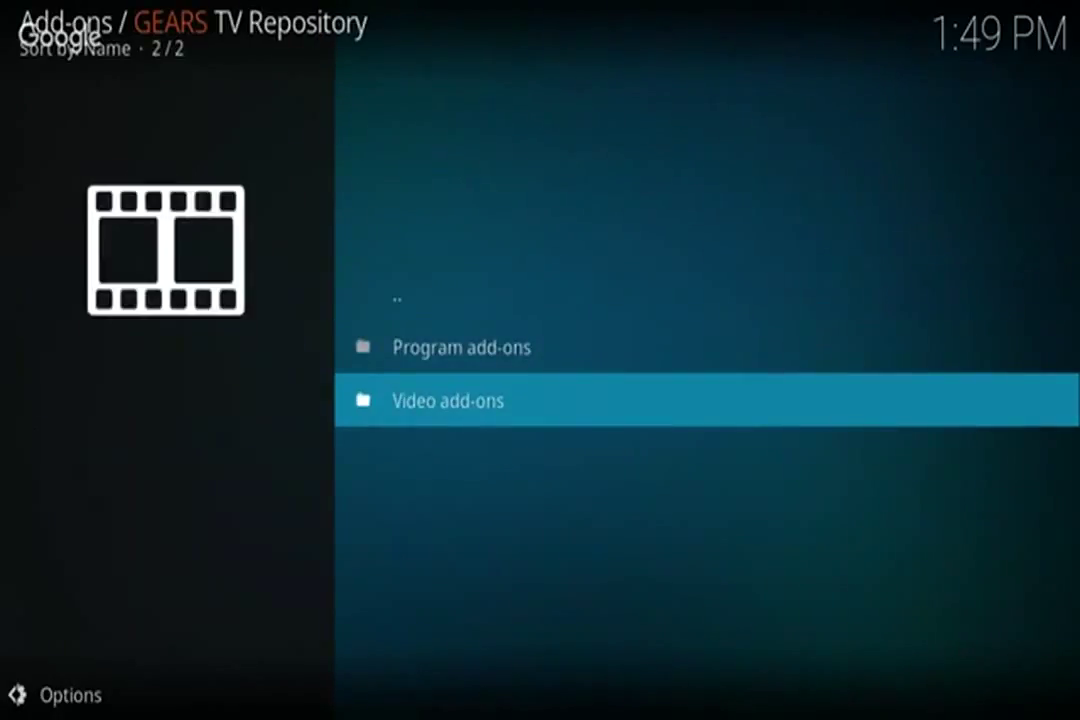
{"action": "key", "text": "Return"}
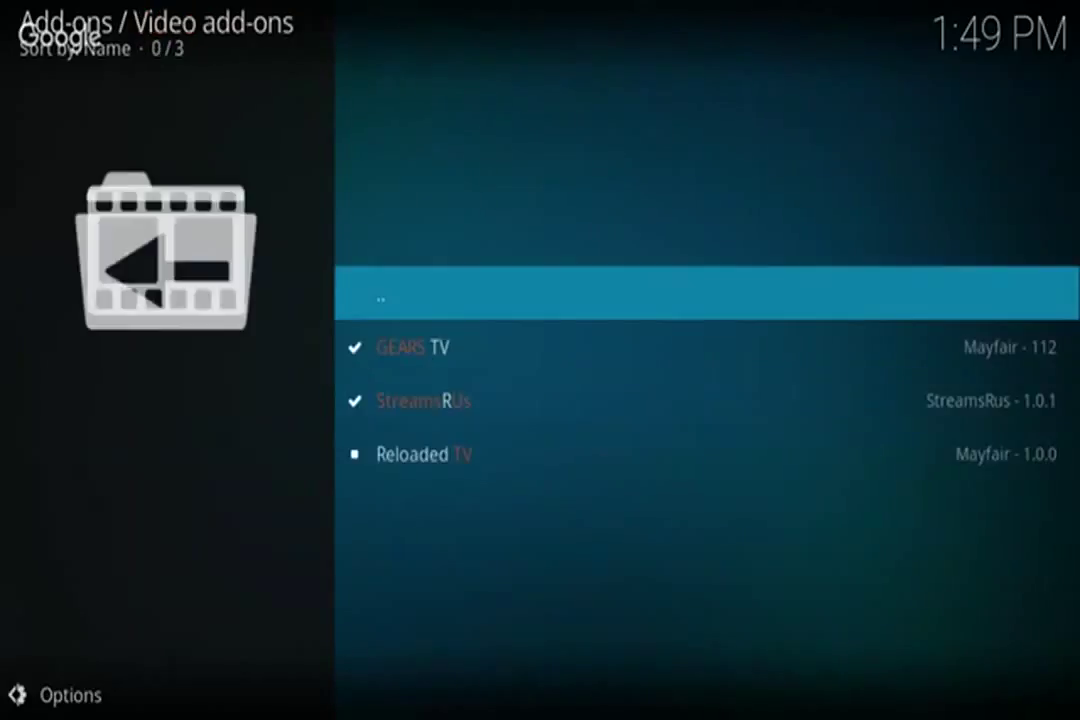
{"action": "key", "text": "Down"}
{"action": "key", "text": "Down"}
{"action": "key", "text": "Down"}
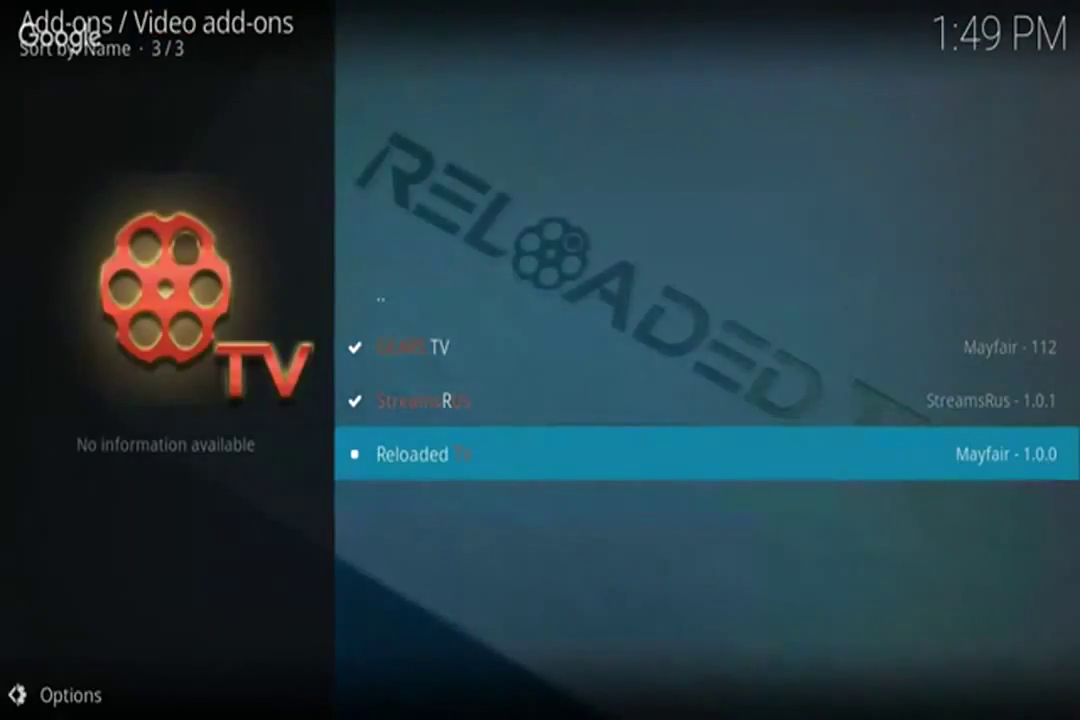
{"action": "key", "text": "Return"}
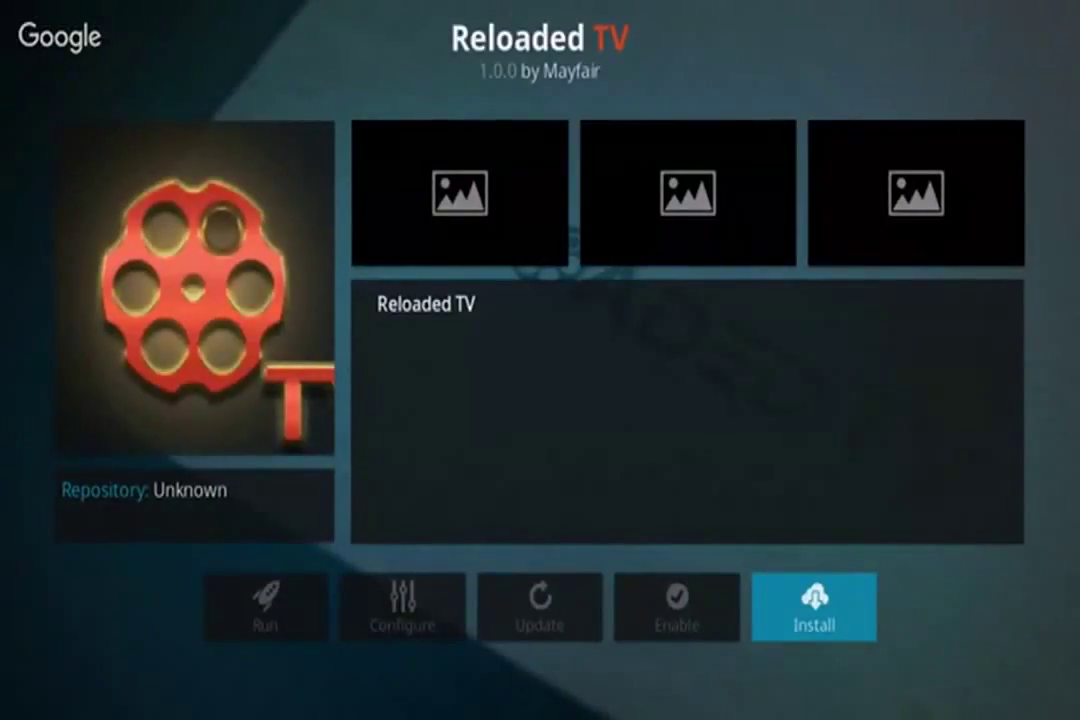
- Install Reloaded TV, then reopen its page and launch it with Open
{"action": "key", "text": "Return"}
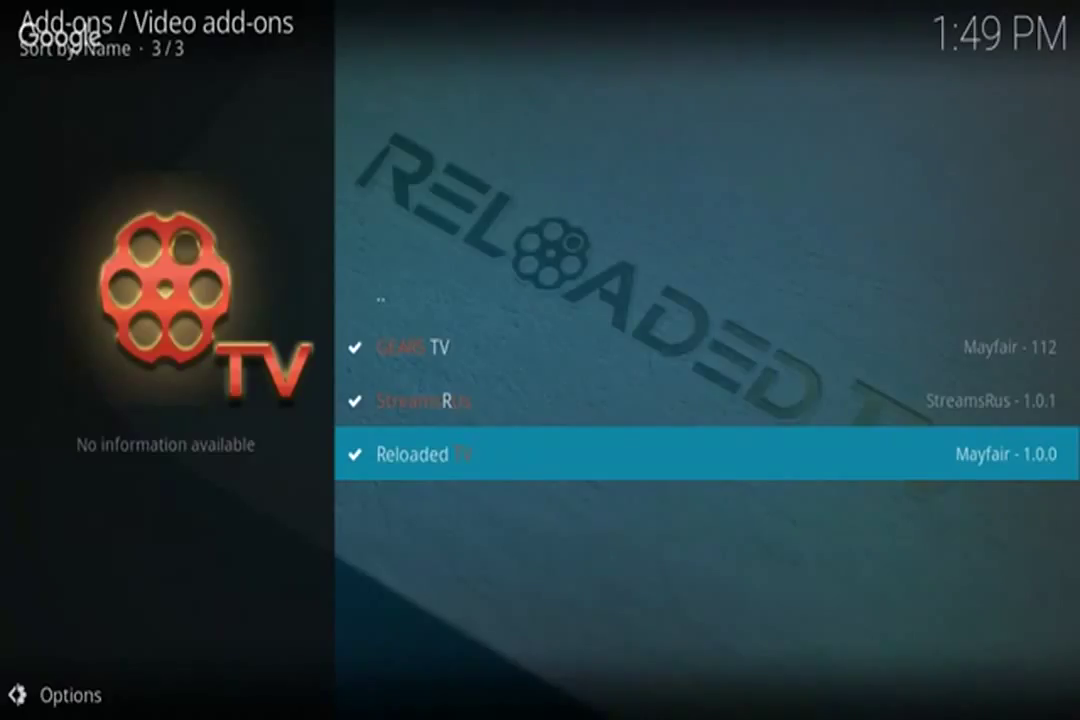
{"action": "key", "text": "Return"}
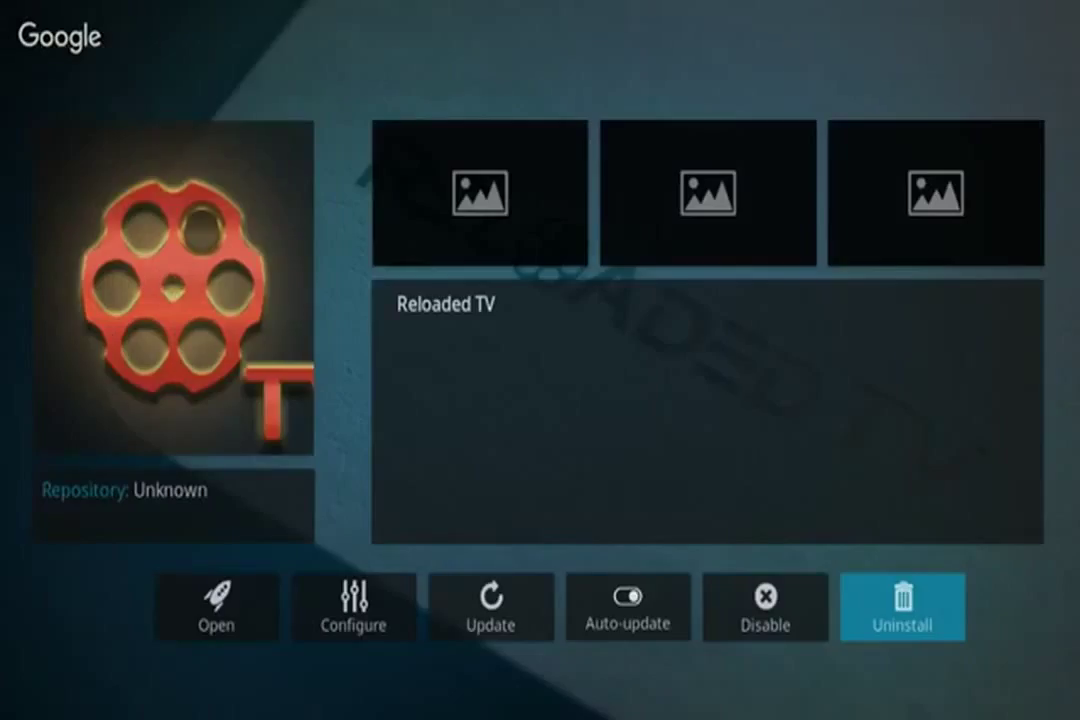
{"action": "key", "text": "Left"}
{"action": "key", "text": "Left"}
{"action": "key", "text": "Left"}
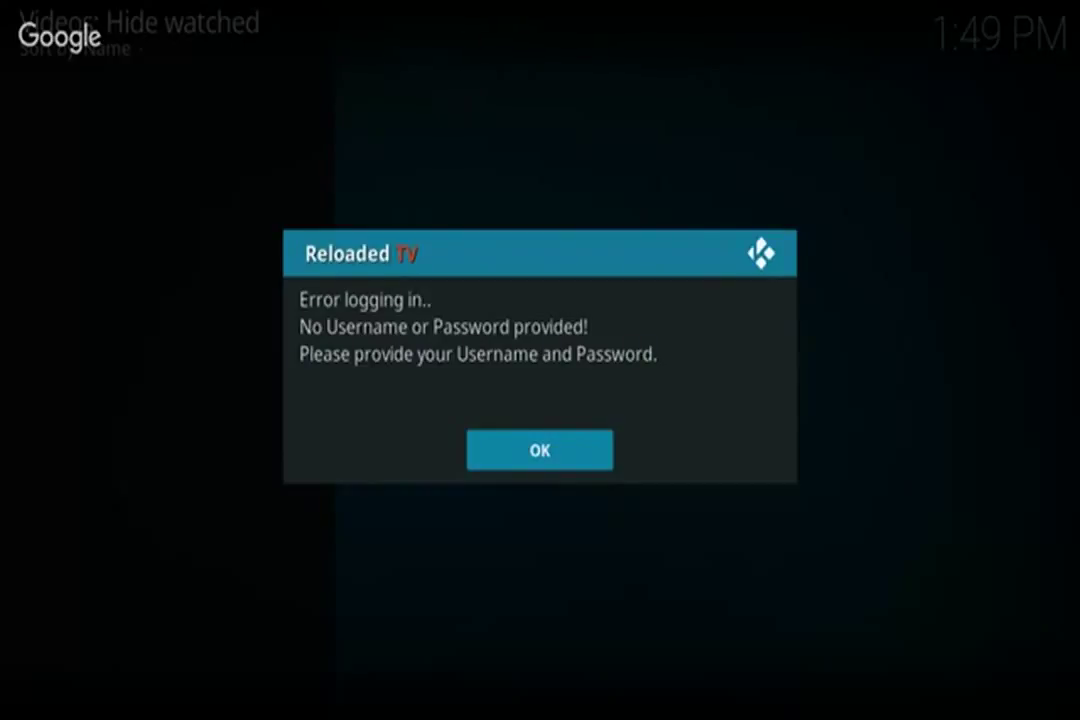
- Dismiss the login error and enter the account username in Reloaded TV's Account settings
{"action": "key", "text": "Return"}
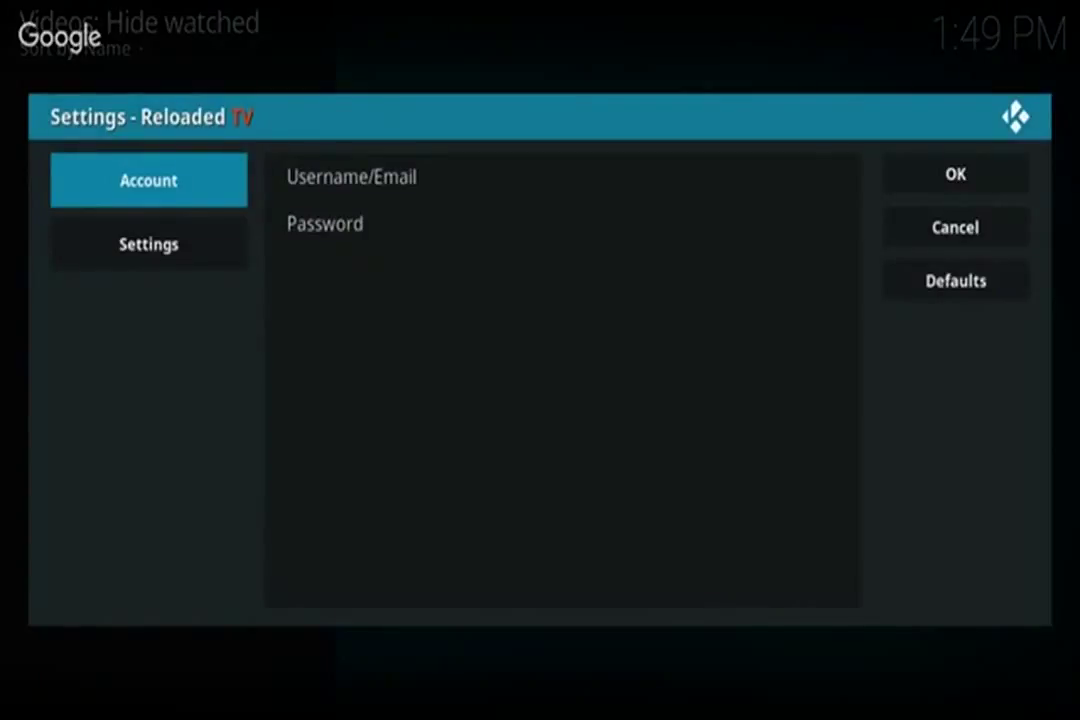
{"action": "key", "text": "Right"}
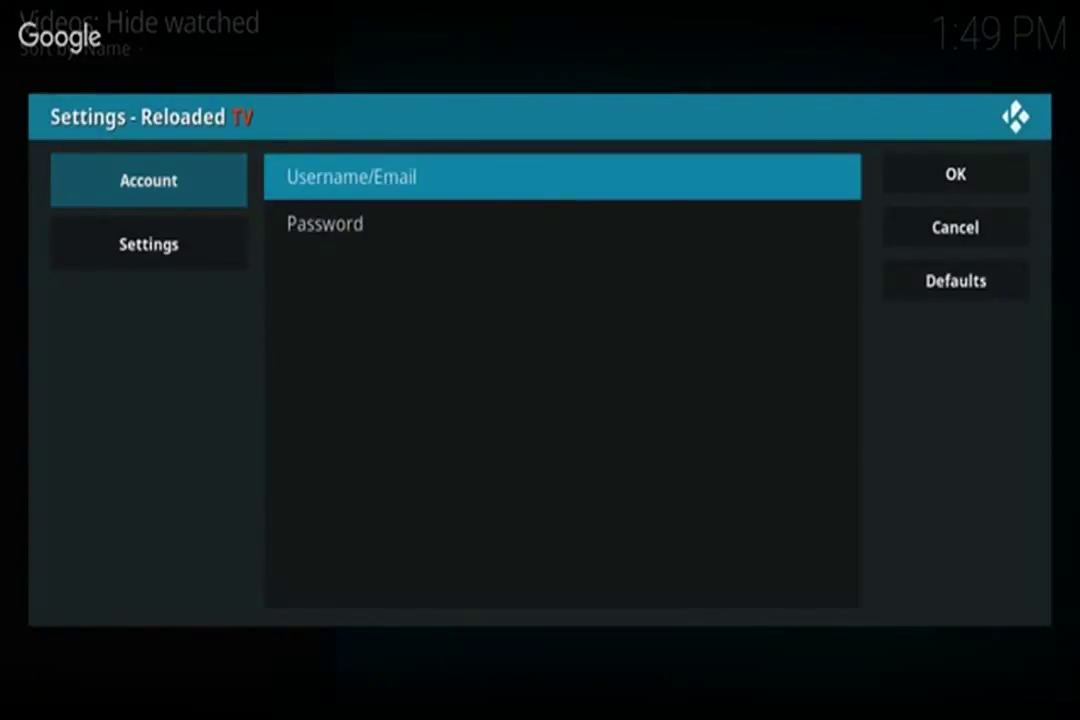
{"action": "key", "text": "Return"}
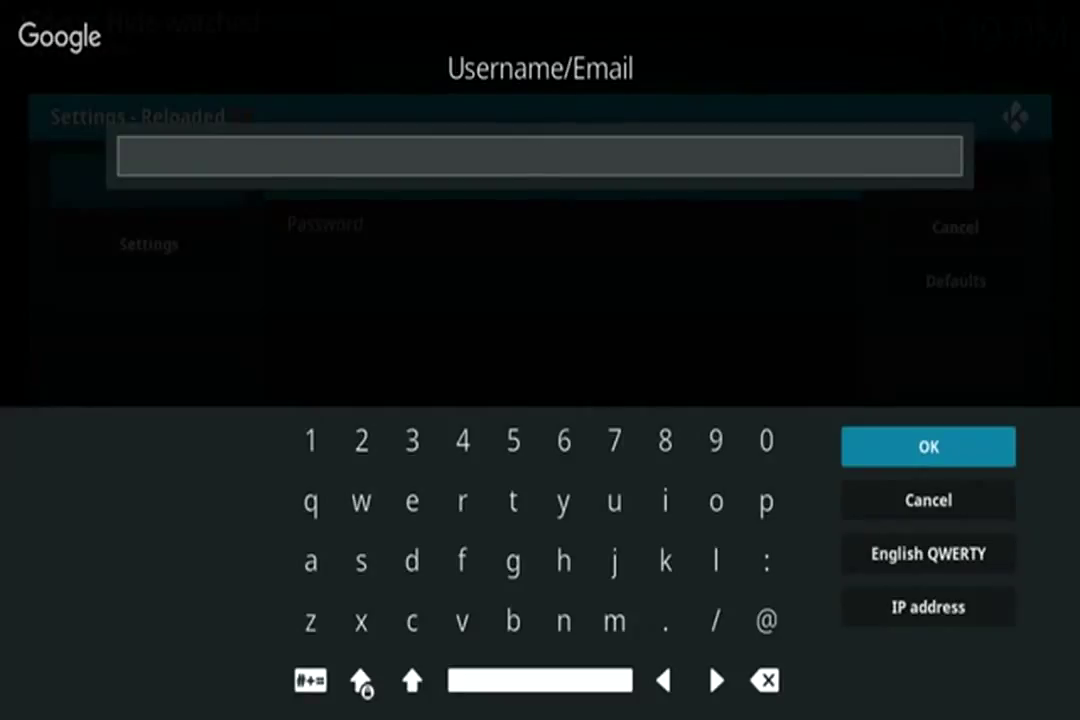
{"action": "type", "text": "reloaded"}
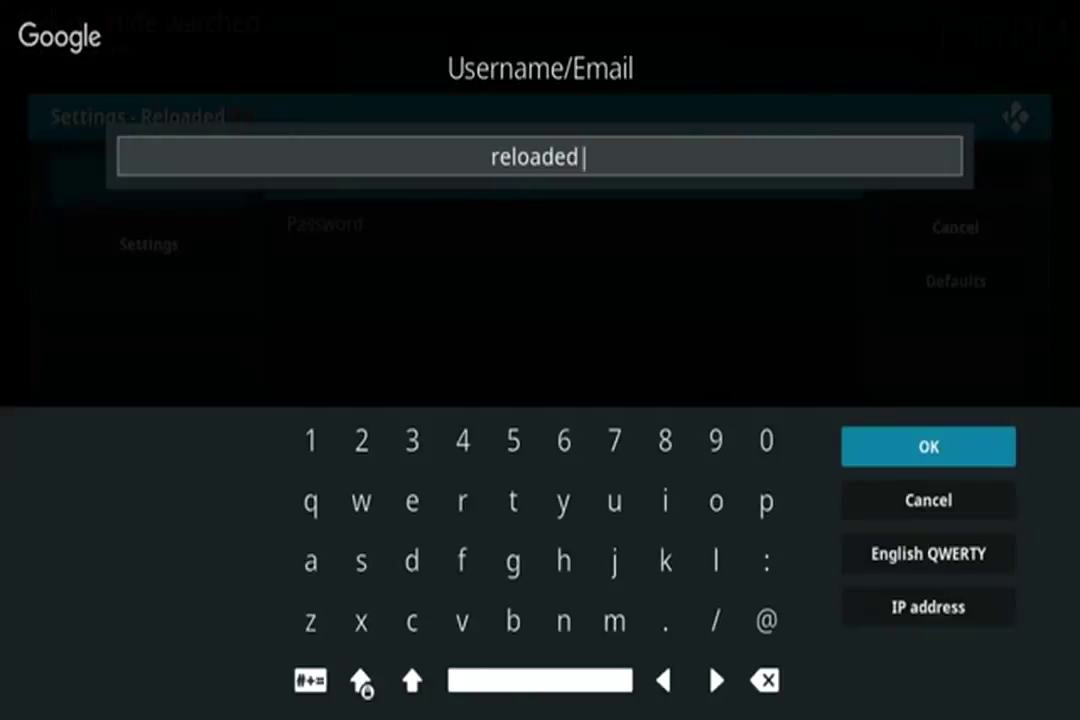
{"action": "key", "text": "Return"}
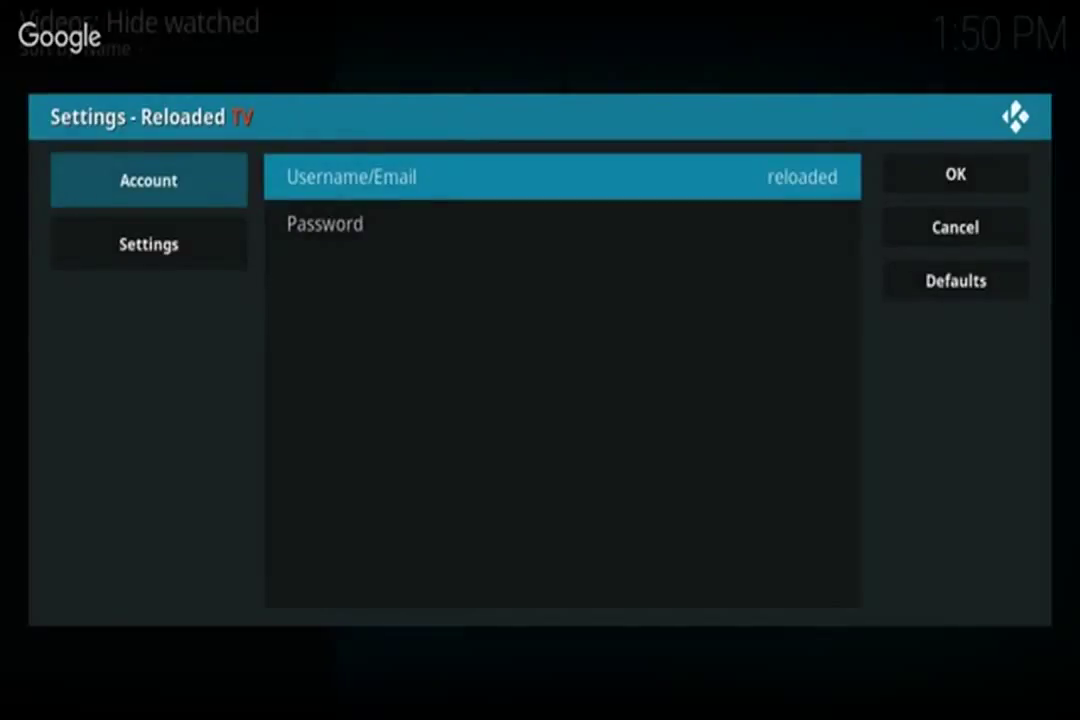
- Enter the account password and save the settings
{"action": "key", "text": "Down"}
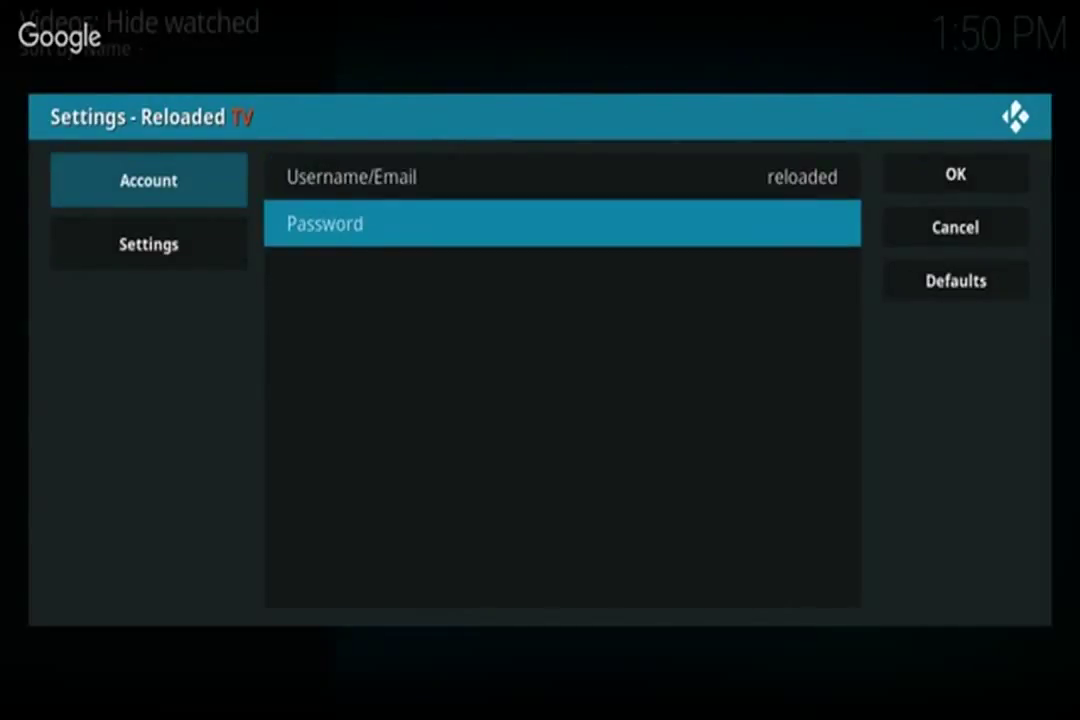
{"action": "key", "text": "Return"}
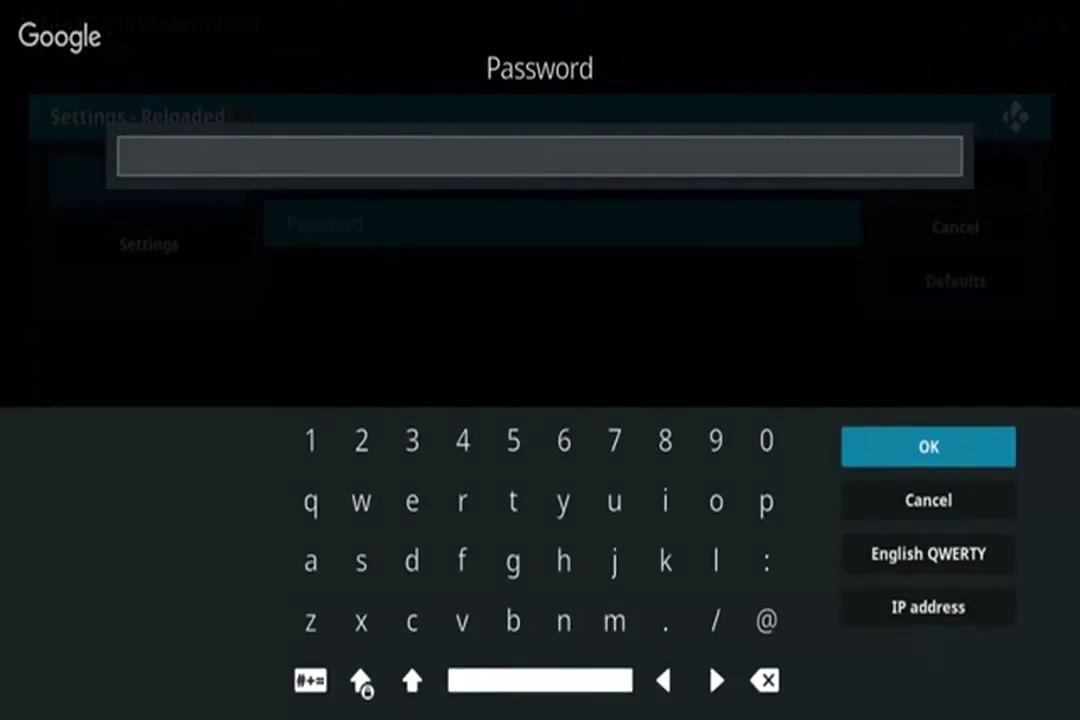
{"action": "type", "text": "********"}
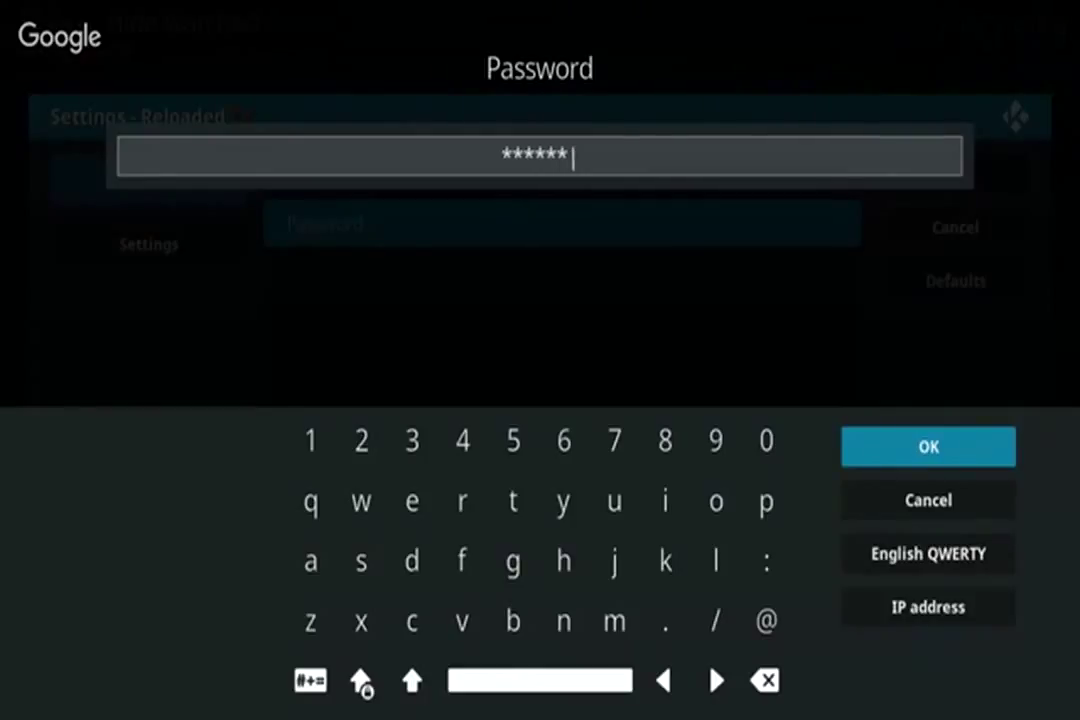
{"action": "type", "text": "**"}
{"action": "key", "text": "Return"}
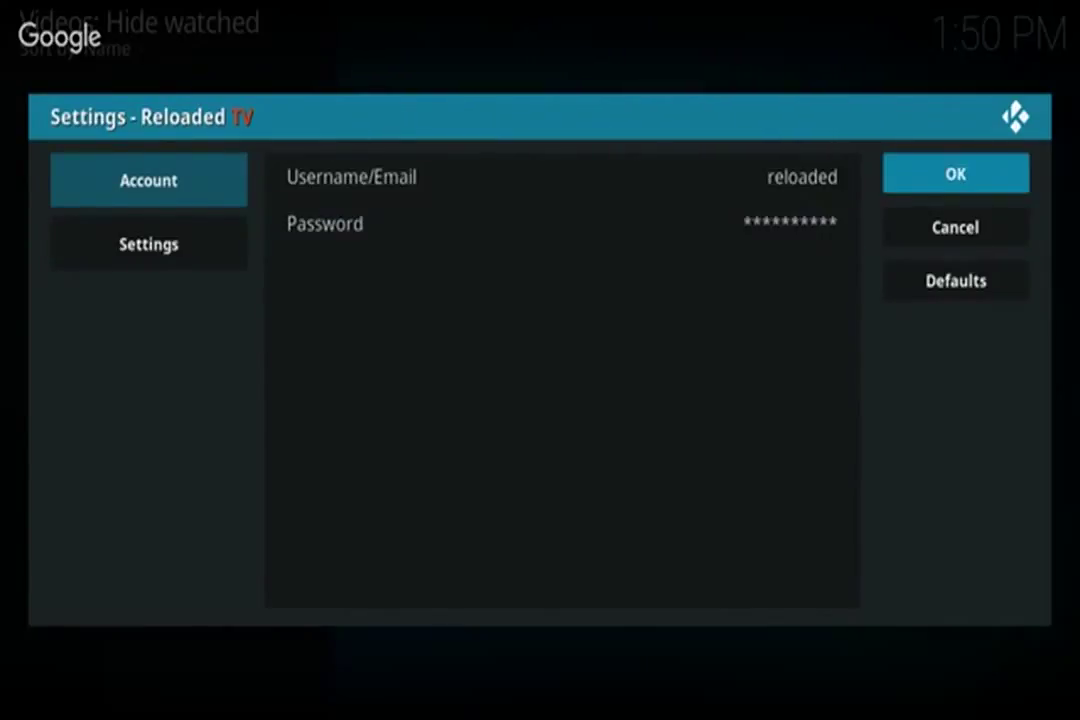
{"action": "key", "text": "Escape"}
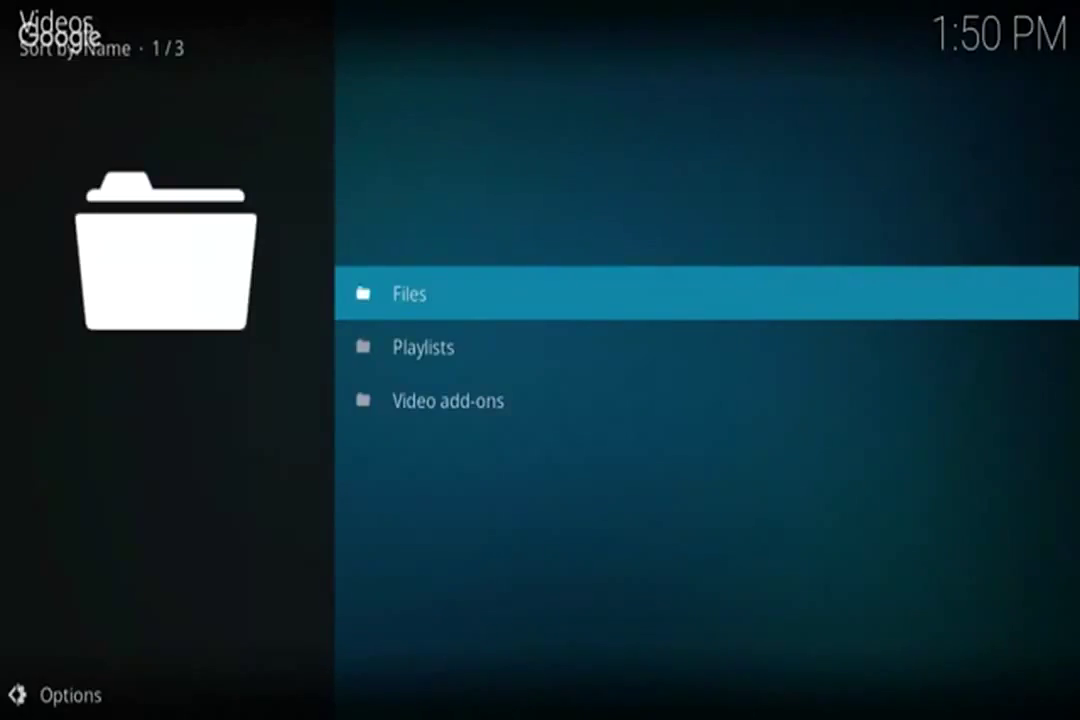
- Launch Reloaded TV from Videos > Video add-ons
{"action": "key", "text": "Down"}
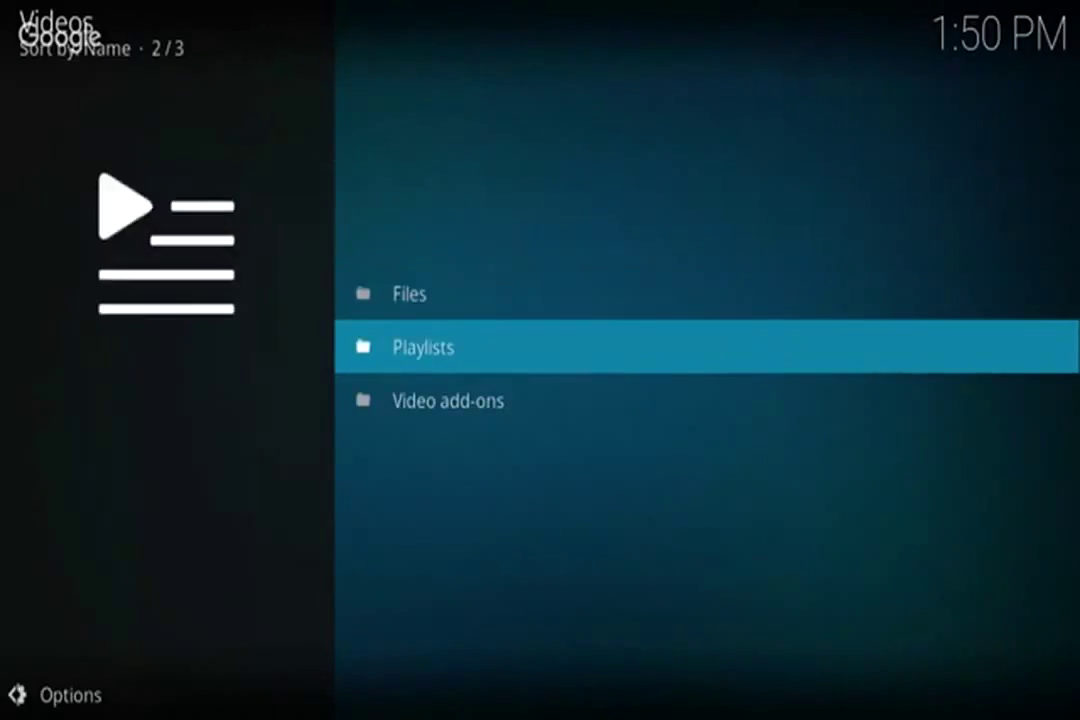
{"action": "key", "text": "Down"}
{"action": "key", "text": "Return"}
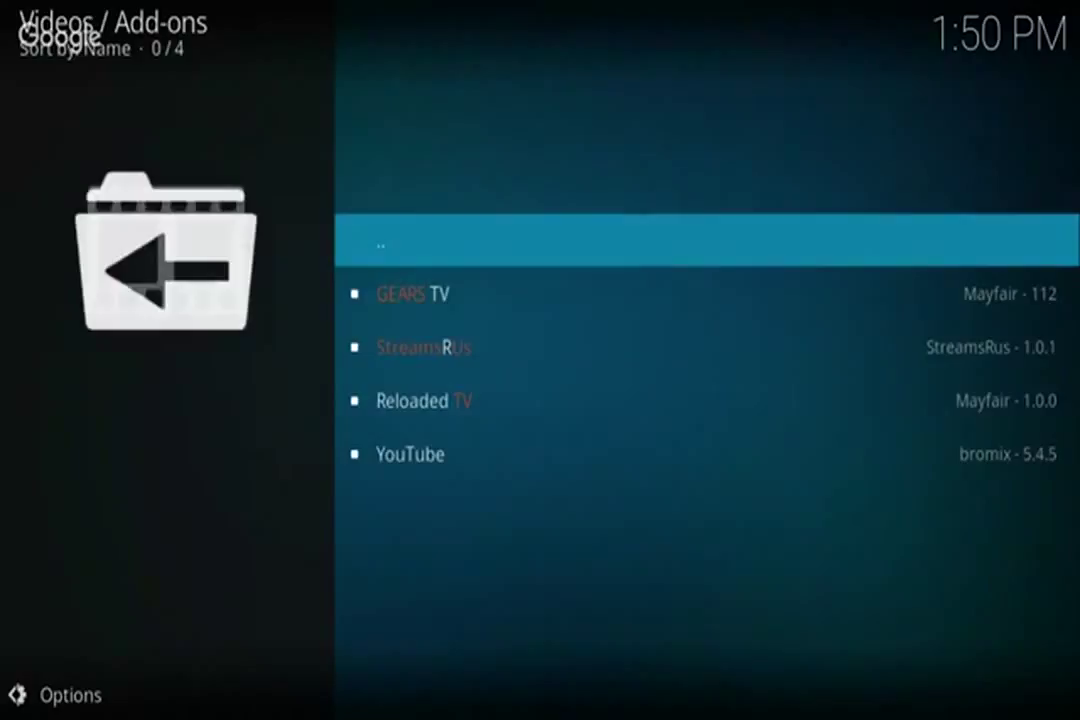
{"action": "key", "text": "Down"}
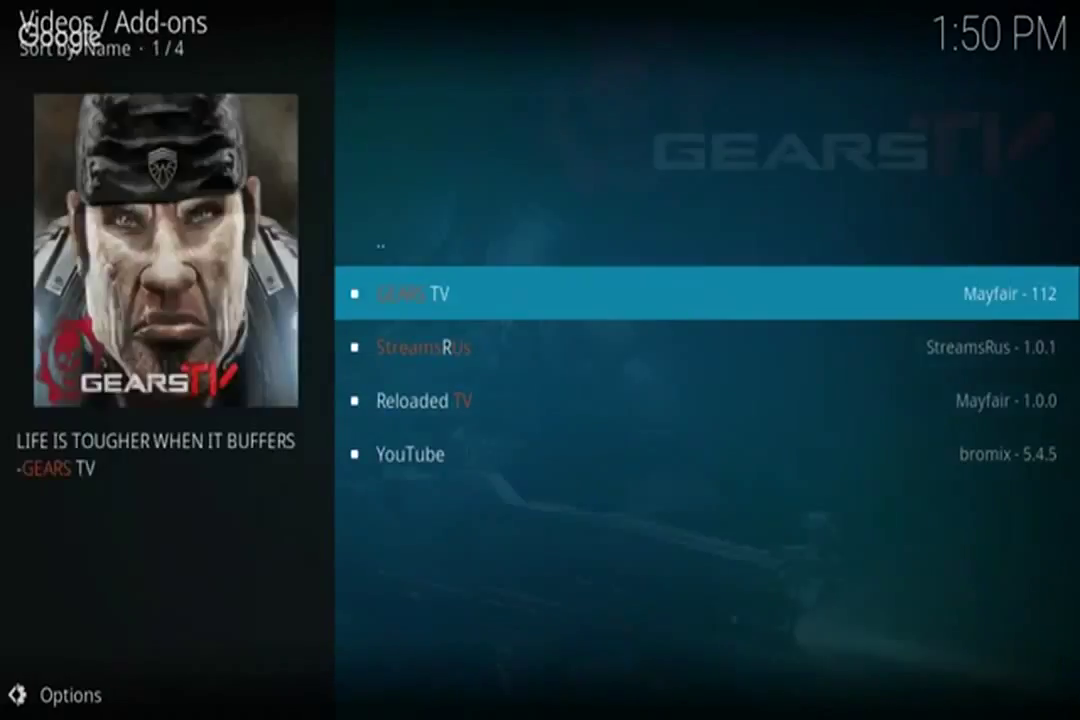
{"action": "key", "text": "Down"}
{"action": "key", "text": "Down"}
{"action": "key", "text": "Down"}
{"action": "key", "text": "Up"}
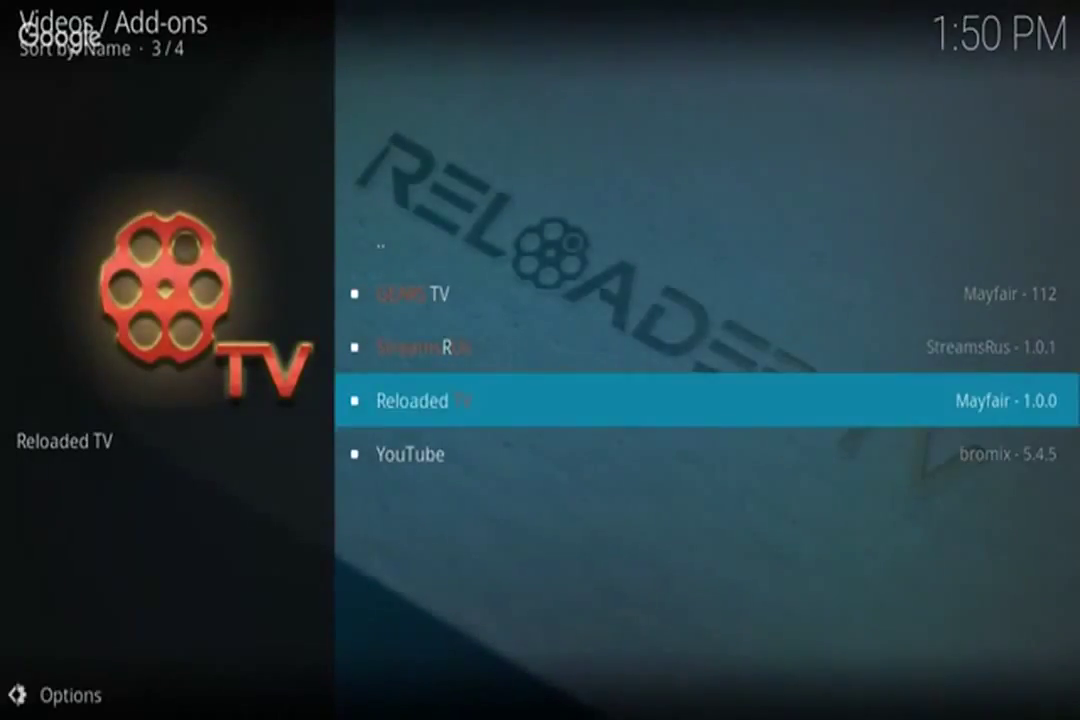
{"action": "key", "text": "Return"}
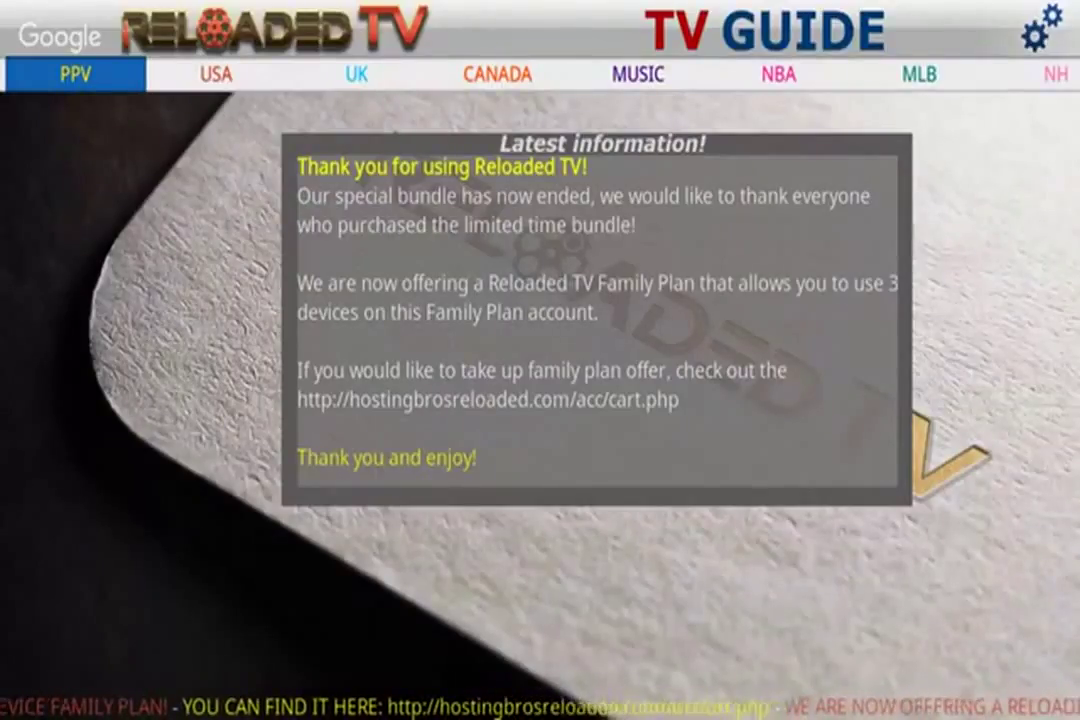
- Select the TV GUIDE header to list USA channels with now and next programmes
{"action": "key", "text": "Right"}
{"action": "key", "text": "Right"}
{"action": "key", "text": "Right"}
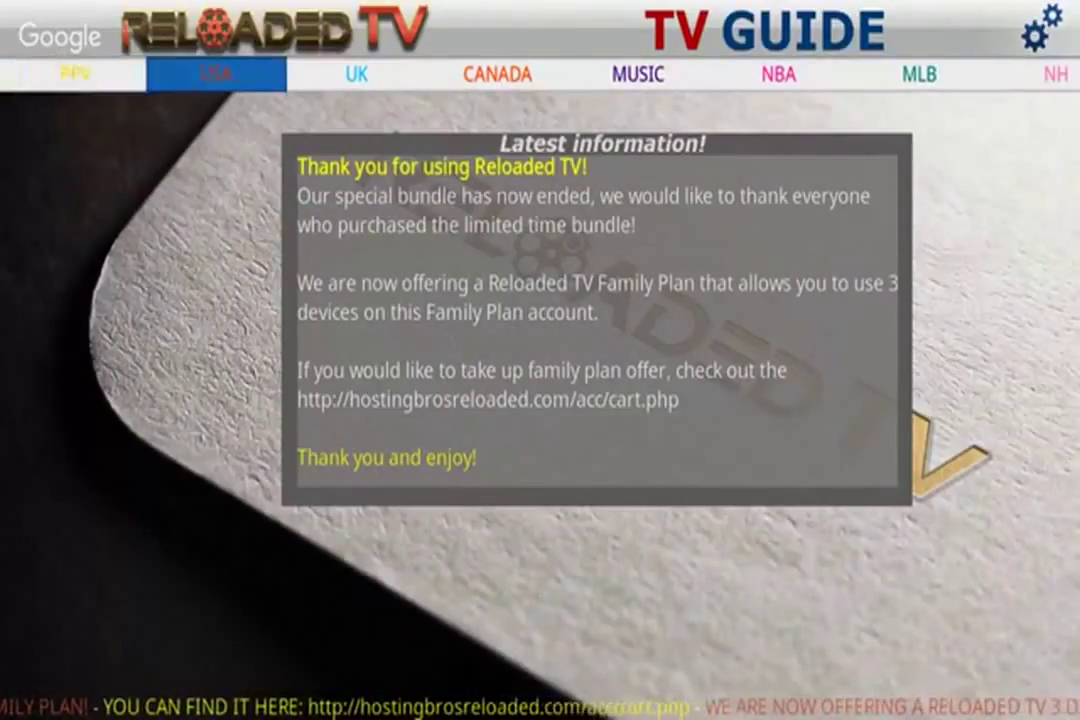
{"action": "key", "text": "Up"}
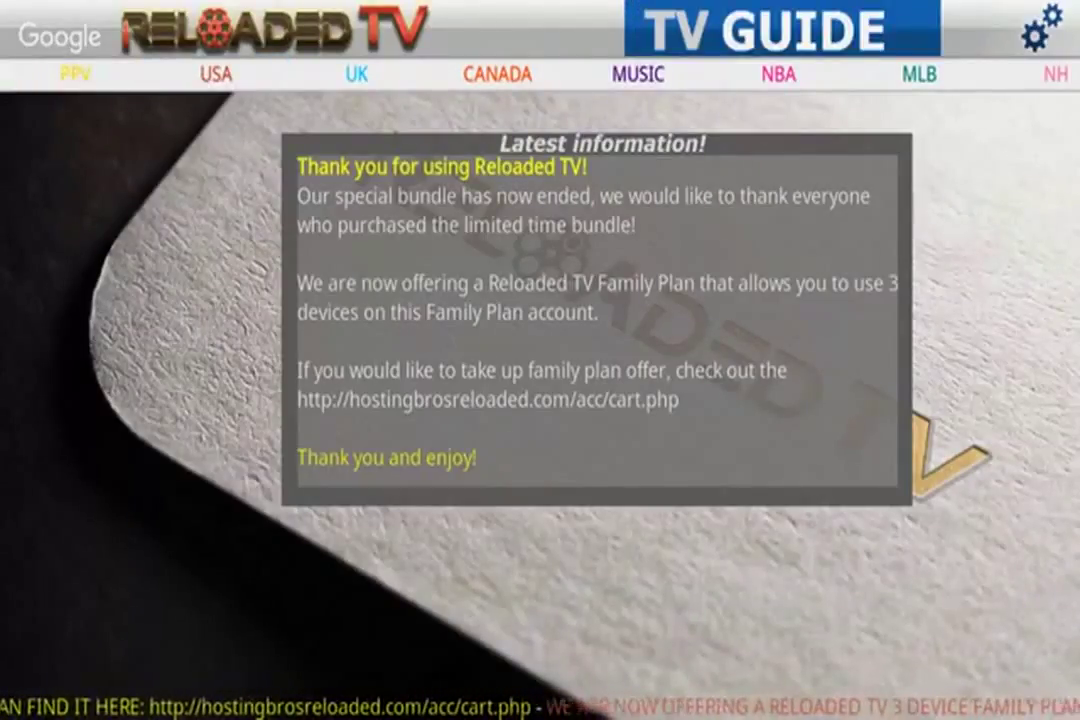
{"action": "key", "text": "Return"}
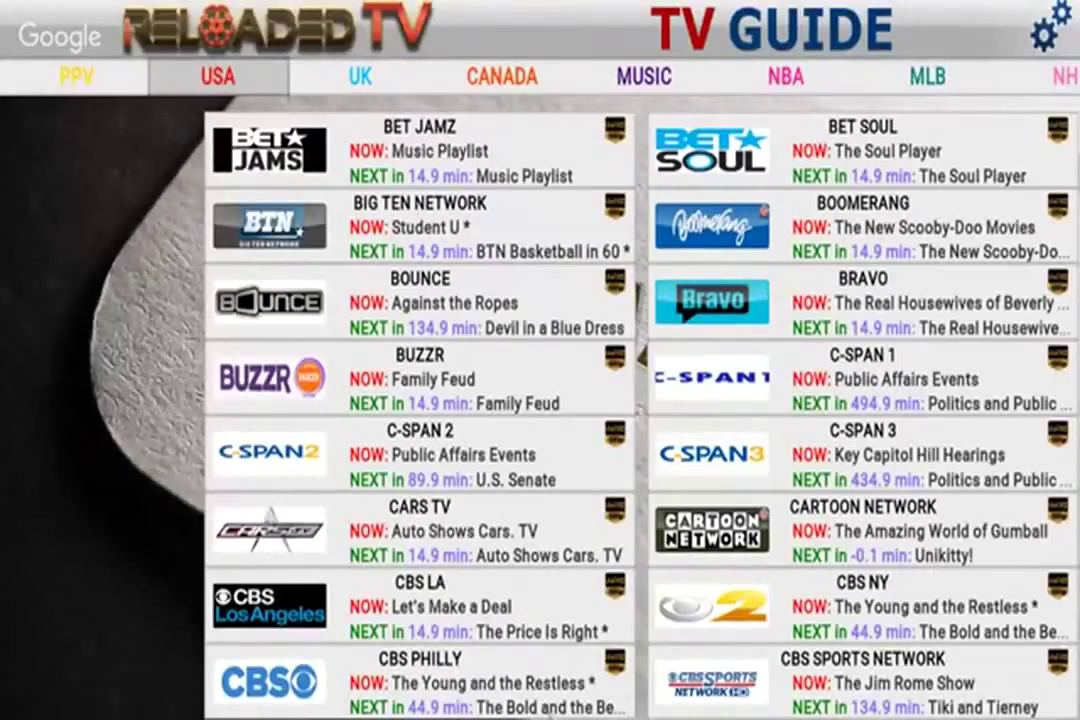
- Show the NBA games for 1/22/2018 in the Reloaded TV guide
{"action": "left_click", "coordinate": [785, 77]}
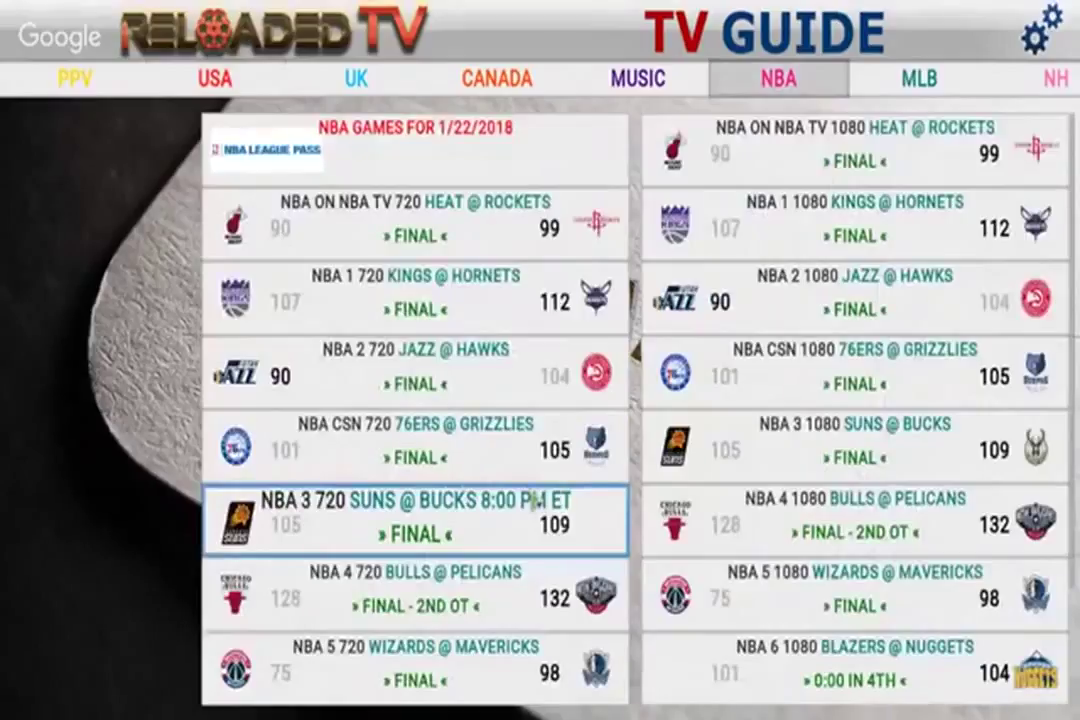